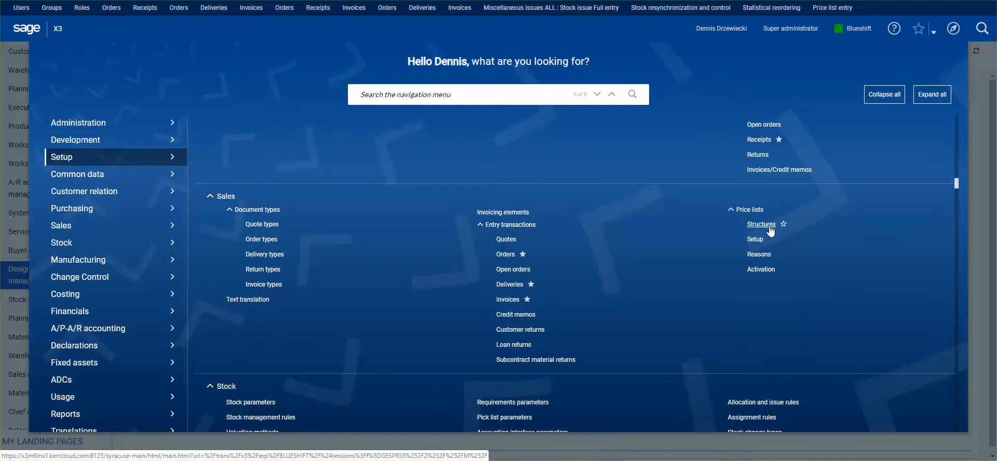
- Review the sales pricing setup for the T20, T30 and T40 price list codes, including their criteria, and leave the setup
{"action": "left_click", "coordinate": [757, 240]}
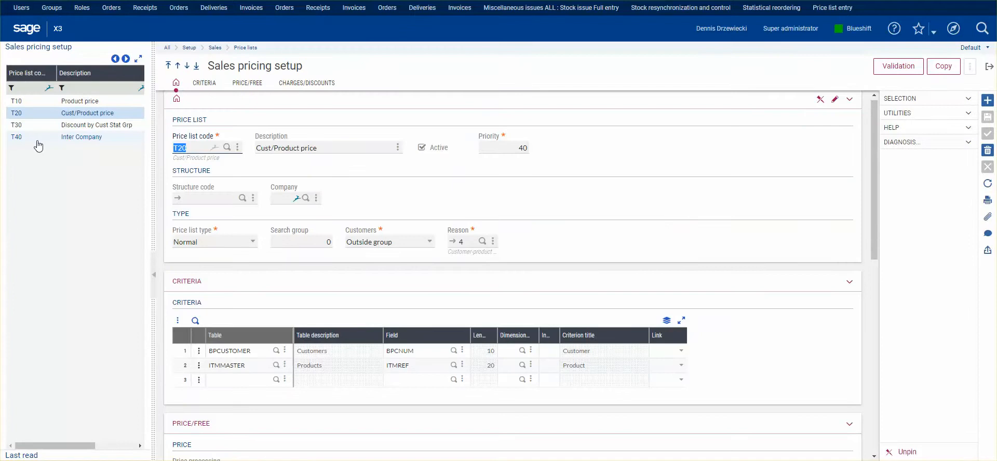
{"action": "left_click", "coordinate": [90, 113]}
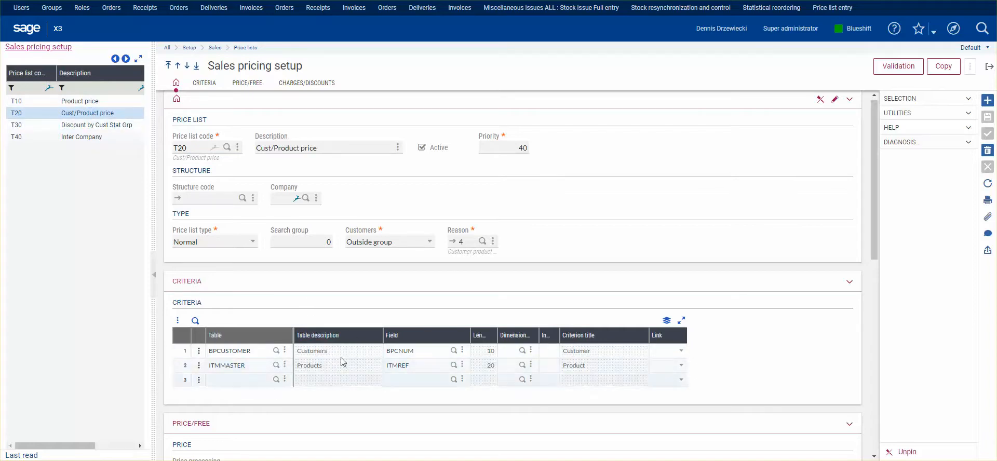
{"action": "left_click", "coordinate": [100, 125]}
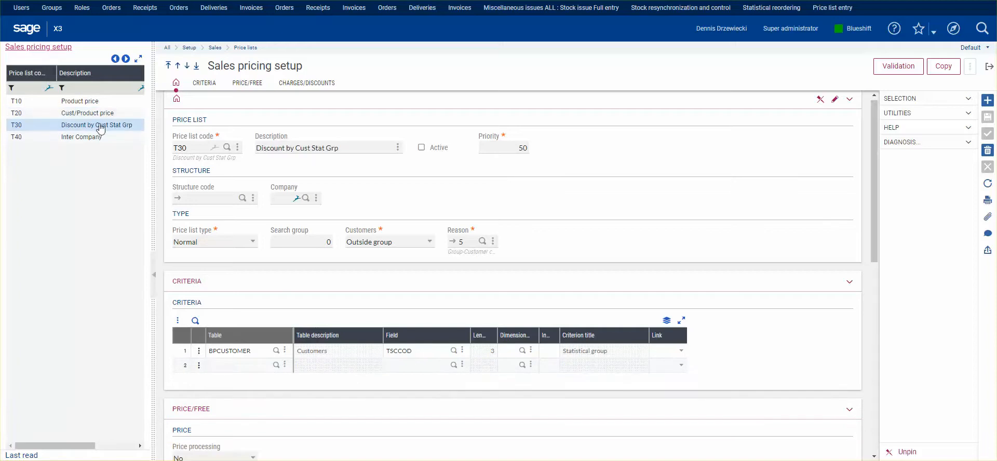
{"action": "left_click", "coordinate": [93, 139]}
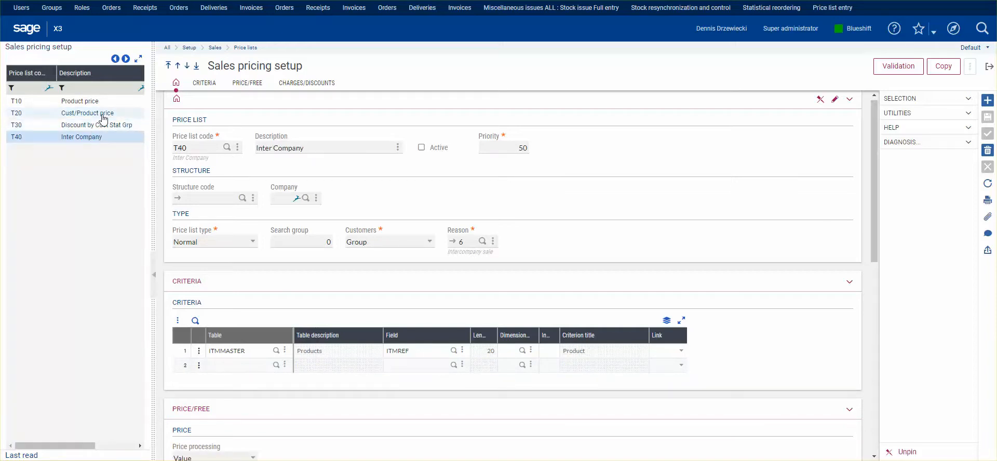
{"action": "left_click", "coordinate": [104, 114]}
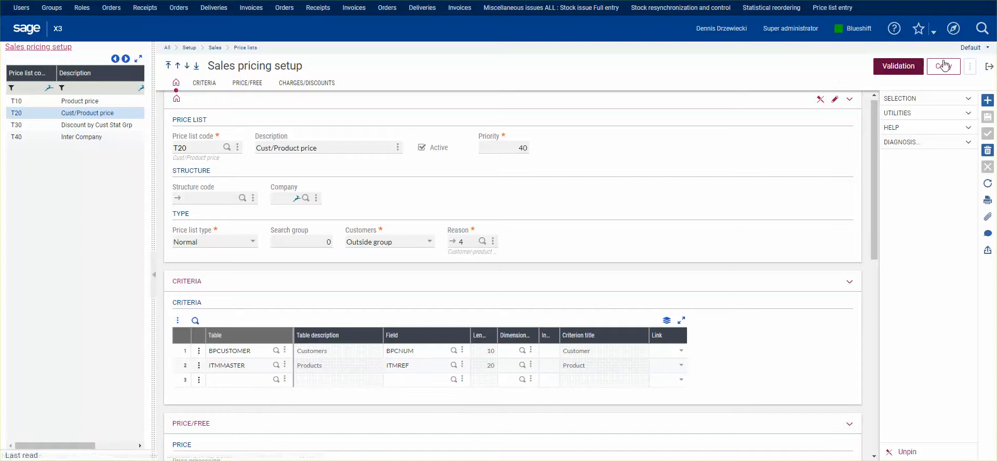
{"action": "left_click", "coordinate": [990, 67]}
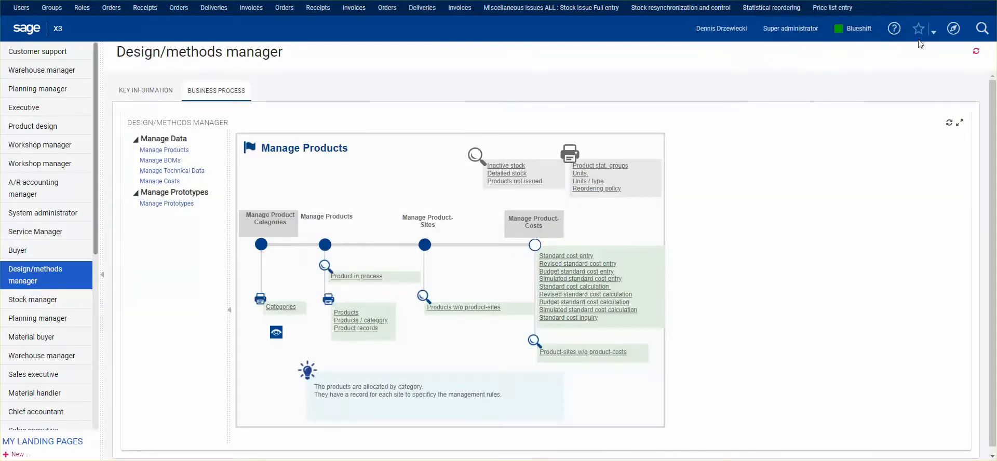
- Open the Sales price list entry function with the T20 Cust/Product price transaction
{"action": "left_click", "coordinate": [954, 28]}
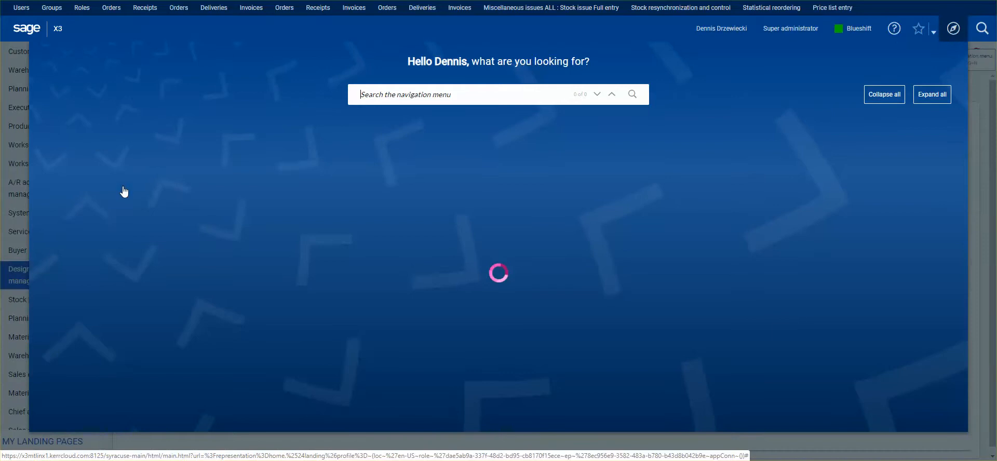
{"action": "left_click", "coordinate": [85, 229]}
{"action": "scroll", "coordinate": [328, 304], "scroll_direction": "down", "scroll_amount": 3}
{"action": "scroll", "coordinate": [312, 208], "scroll_direction": "up", "scroll_amount": 5}
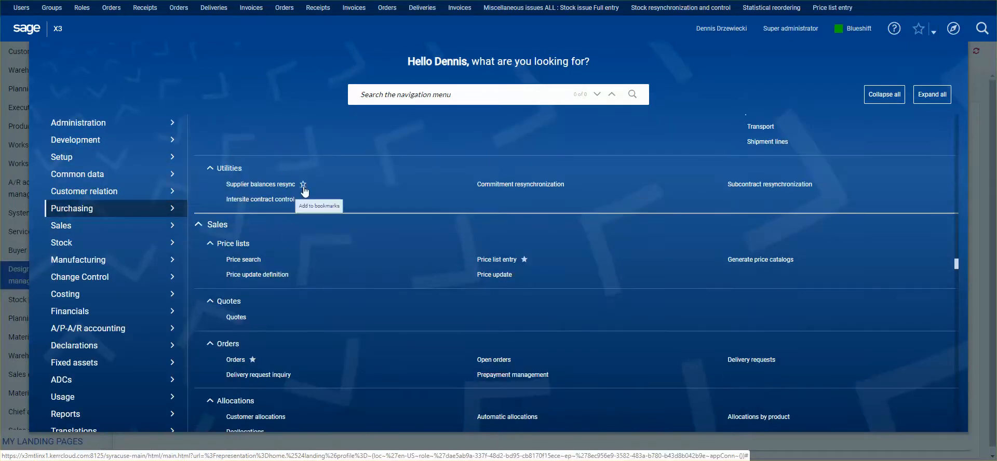
{"action": "left_click", "coordinate": [153, 225]}
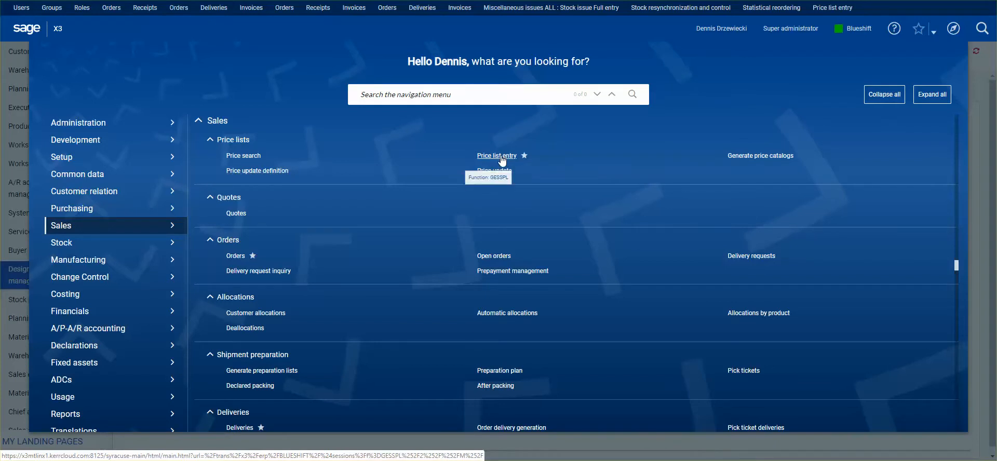
{"action": "left_click", "coordinate": [501, 158]}
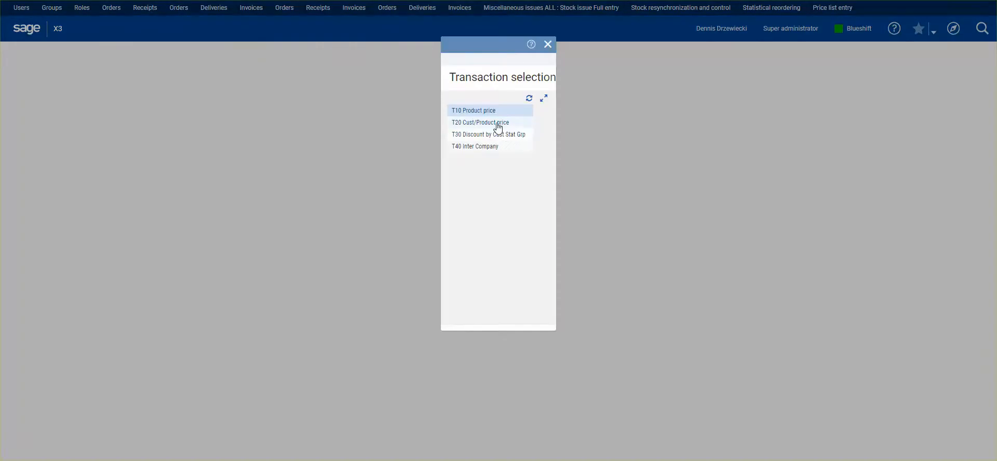
{"action": "left_click", "coordinate": [498, 125]}
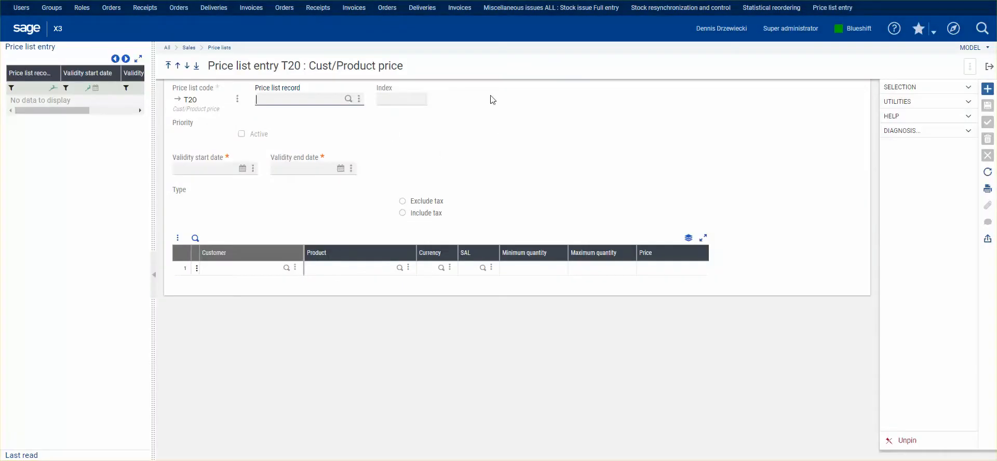
- Start a new T20 price list record valid from 08/02/19 to 08/02/20
{"action": "left_click", "coordinate": [988, 89]}
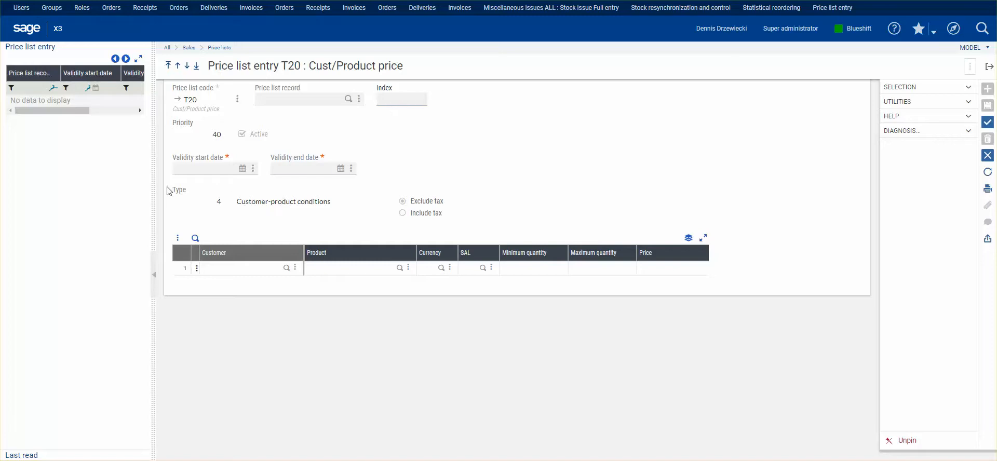
{"action": "left_click", "coordinate": [244, 169]}
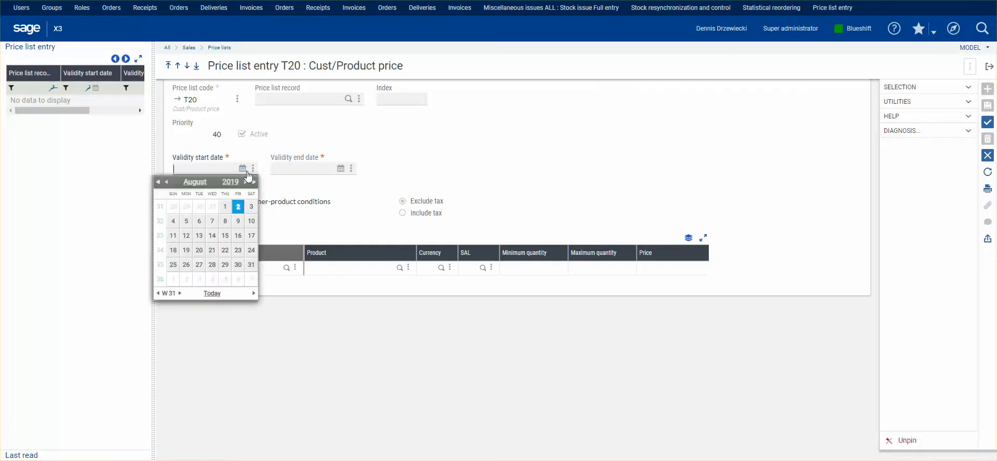
{"action": "left_click", "coordinate": [238, 206]}
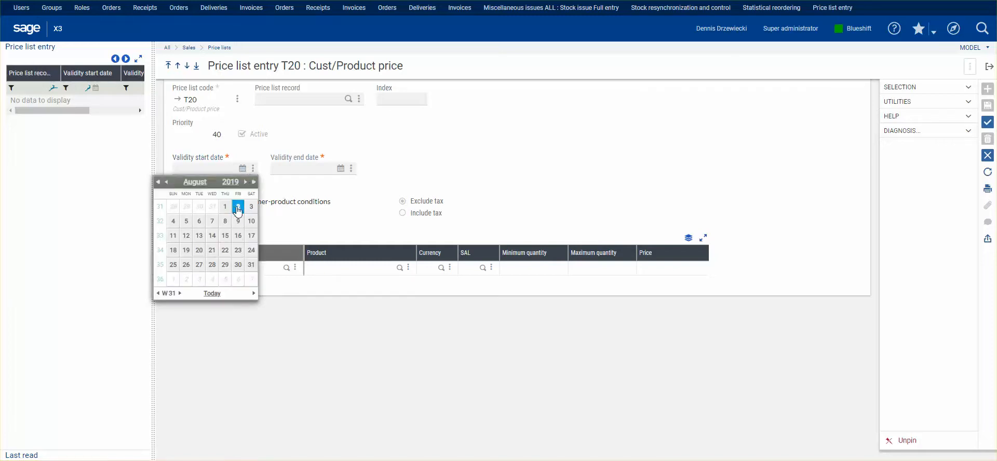
{"action": "left_click", "coordinate": [346, 171]}
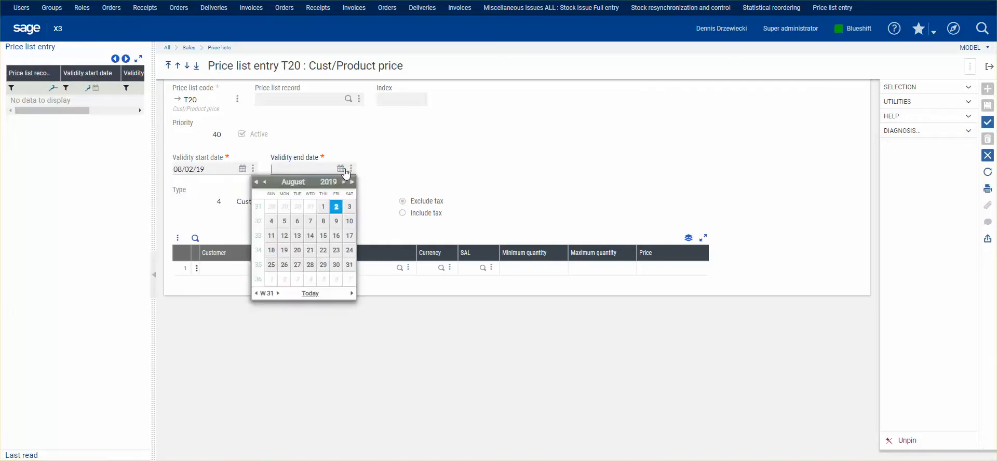
{"action": "left_click", "coordinate": [337, 207]}
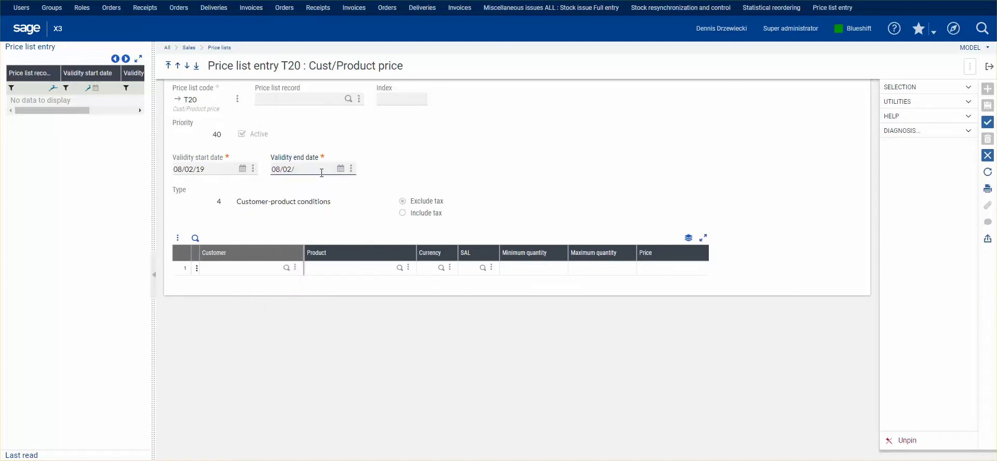
{"action": "key", "text": "Tab"}
- Assign customer ZTEST and product AEROZERO5MILTF to the first price line
{"action": "left_click", "coordinate": [286, 268]}
{"action": "left_click", "coordinate": [378, 150]}
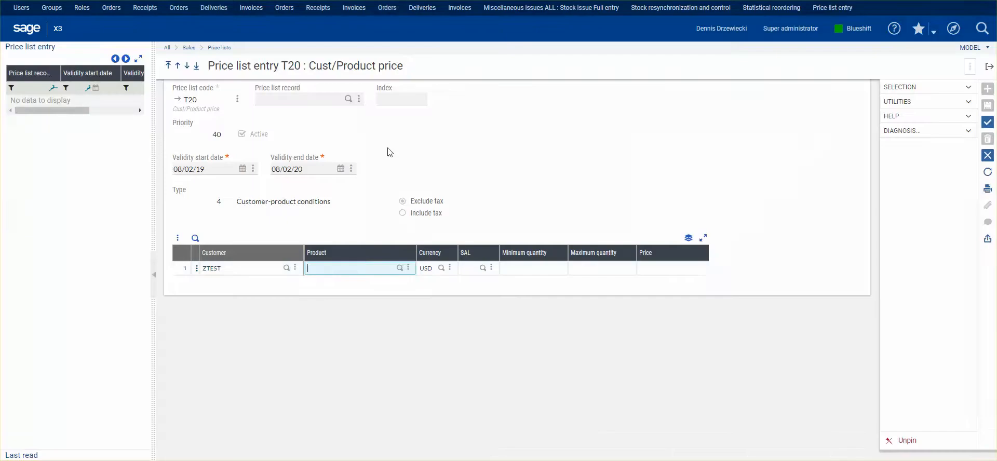
{"action": "left_click", "coordinate": [399, 268]}
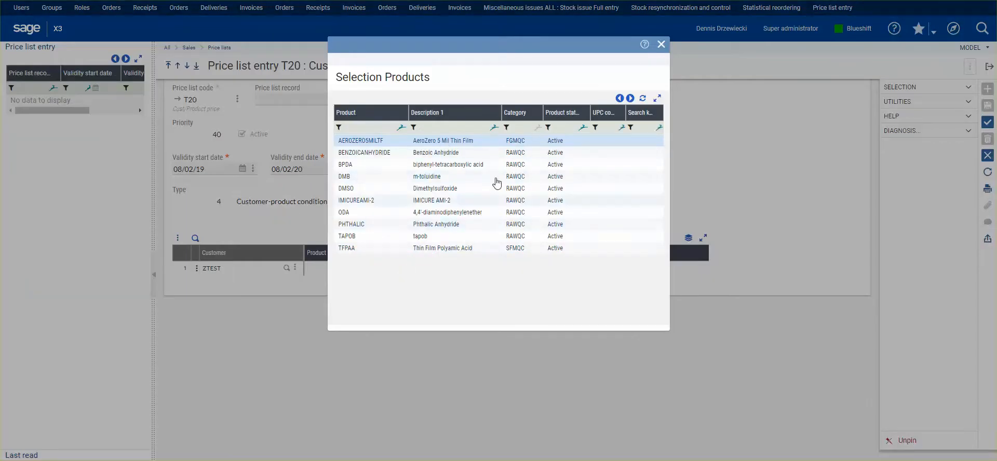
{"action": "left_click", "coordinate": [465, 144]}
{"action": "left_click", "coordinate": [482, 268]}
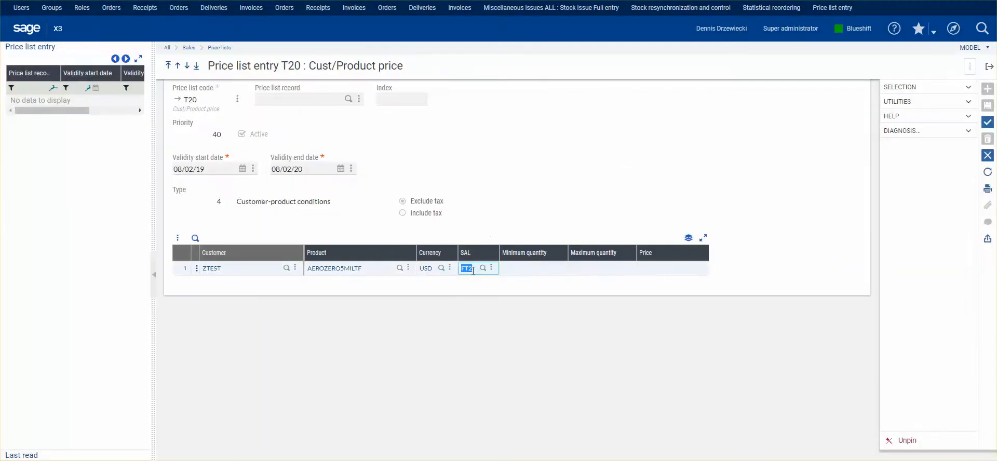
- Give the first price line a maximum quantity of 10 and a price of 5, leaving its minimum quantity blank
{"action": "key", "text": "Tab"}
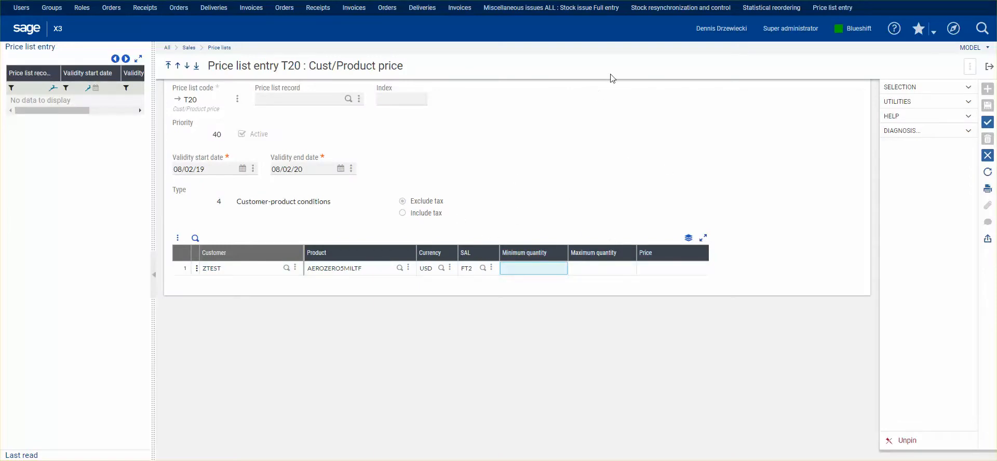
{"action": "key", "text": "Tab"}
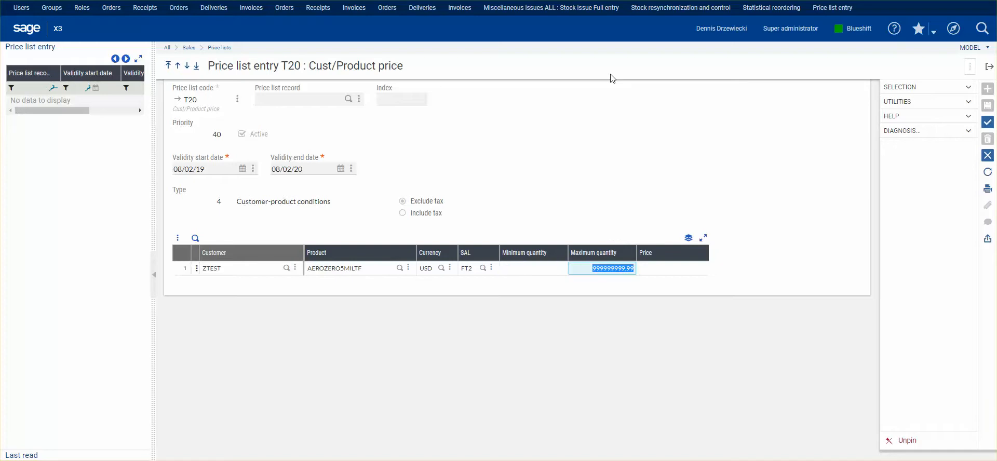
{"action": "type", "text": "10"}
{"action": "key", "text": "Tab"}
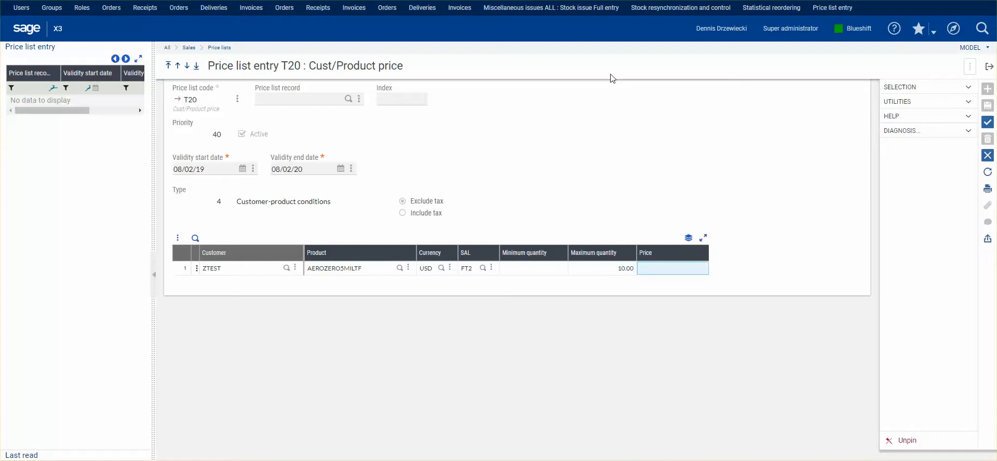
{"action": "type", "text": "5"}
{"action": "key", "text": "Tab"}
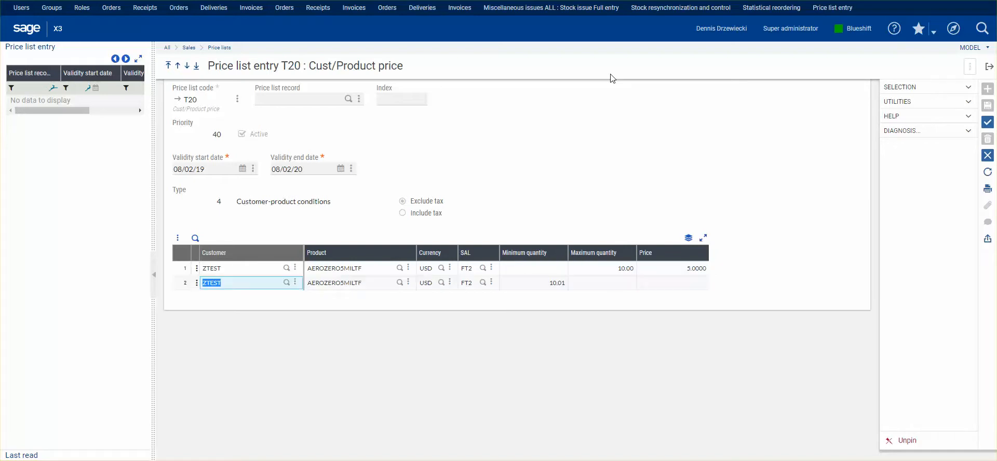
- Complete the second price line with minimum quantity 10.01, maximum quantity 999999999.99 and price 4.75
{"action": "key", "text": "Tab"}
{"action": "key", "text": "Tab"}
{"action": "key", "text": "Tab"}
{"action": "key", "text": "Tab"}
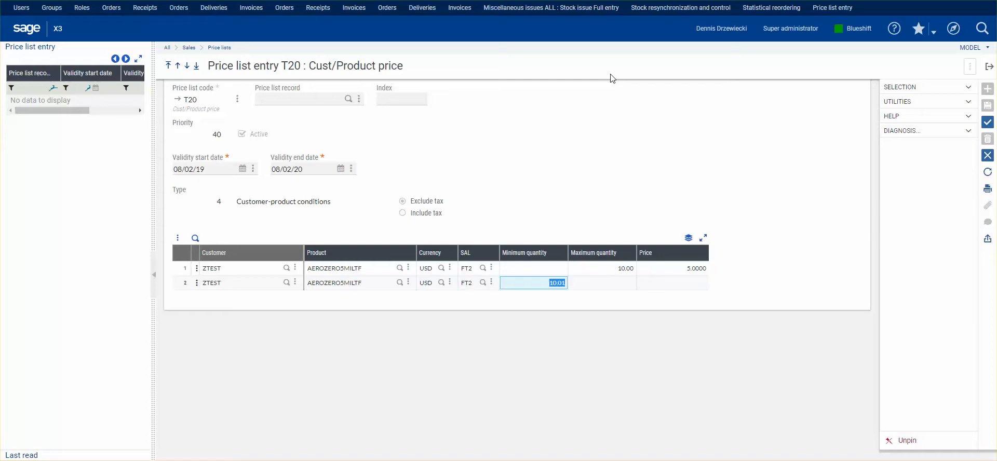
{"action": "key", "text": "Tab"}
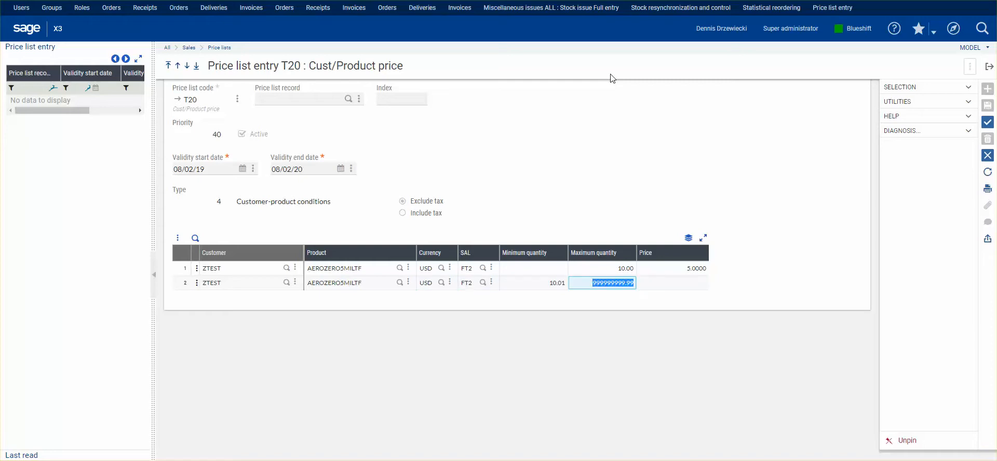
{"action": "key", "text": "Tab"}
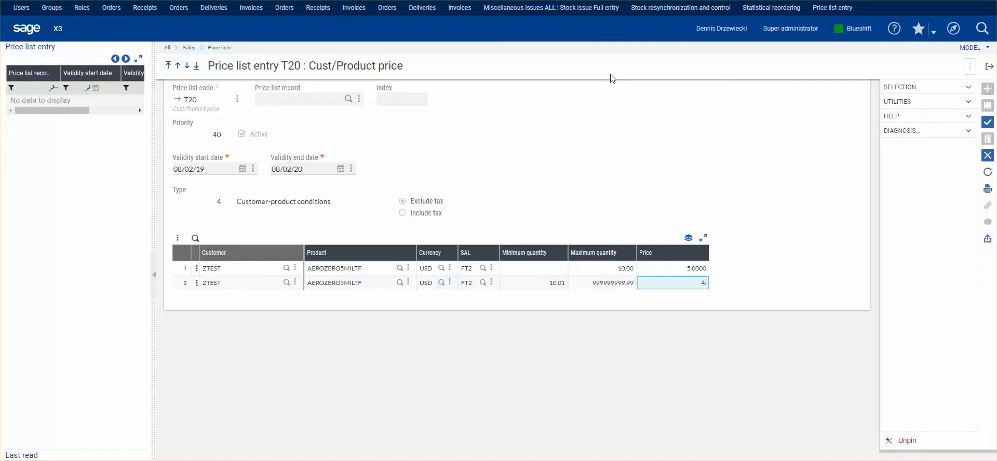
{"action": "key", "text": "Tab"}
{"action": "key", "text": "Tab"}
{"action": "key", "text": "Tab"}
- Try to find a roll unit for the third price line by filtering the unit descriptions with "ROL"
{"action": "left_click", "coordinate": [483, 298]}
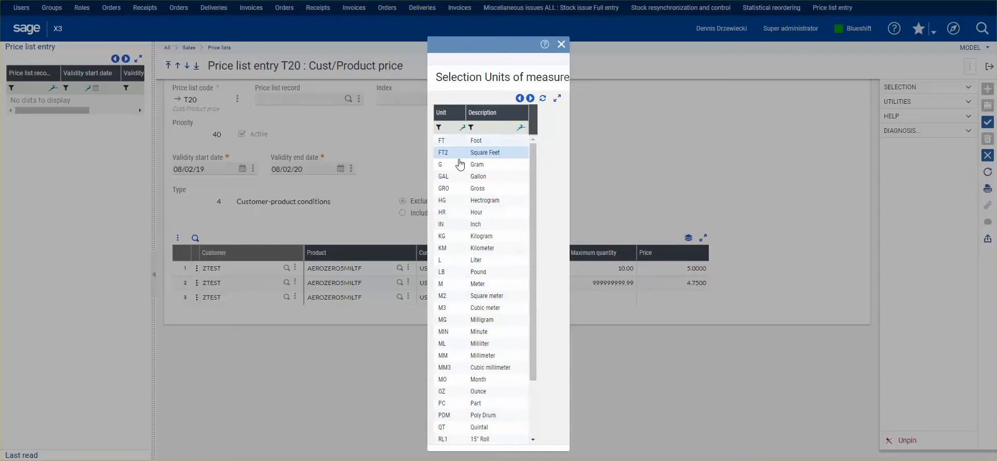
{"action": "scroll", "coordinate": [475, 368], "scroll_direction": "down", "scroll_amount": 2}
{"action": "scroll", "coordinate": [475, 367], "scroll_direction": "down", "scroll_amount": 1}
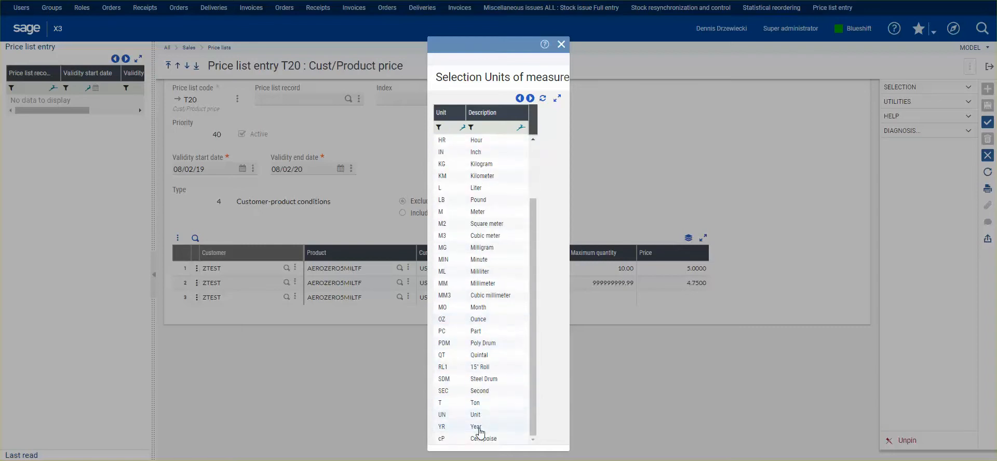
{"action": "left_click", "coordinate": [484, 125]}
{"action": "type", "text": "ROL"}
{"action": "key", "text": "Return"}
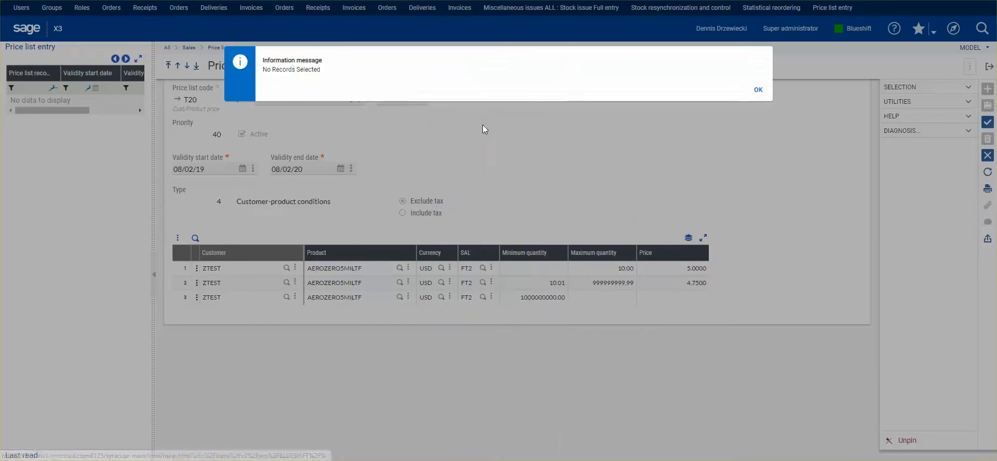
{"action": "left_click", "coordinate": [759, 90]}
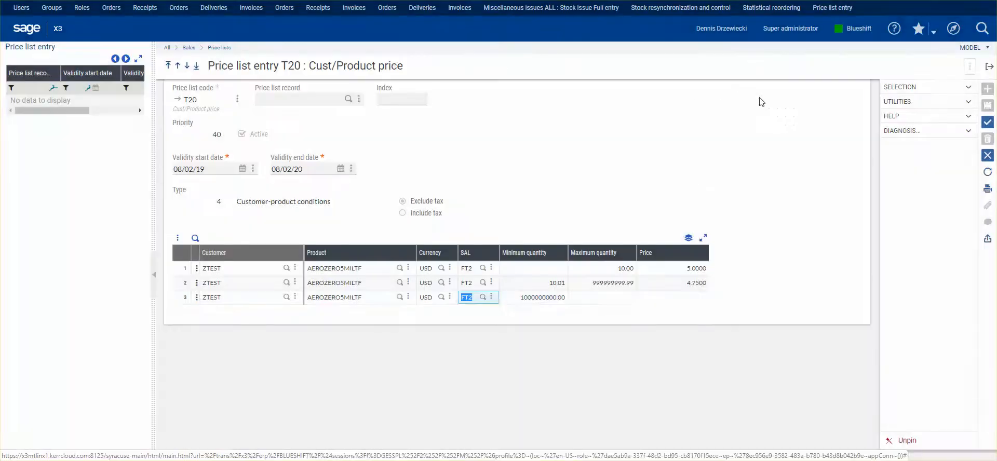
- Set the third price line's sales unit to RL1 (15" Roll)
{"action": "left_click", "coordinate": [484, 297]}
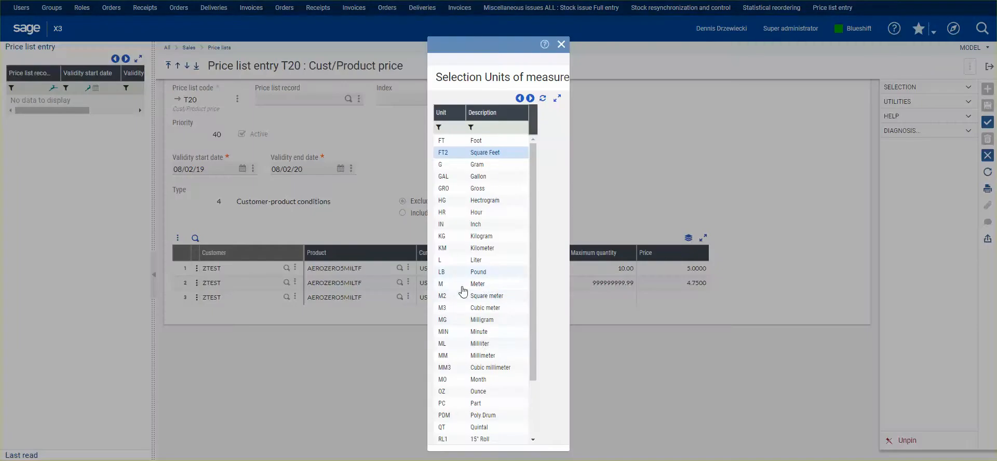
{"action": "scroll", "coordinate": [477, 347], "scroll_direction": "down", "scroll_amount": 5}
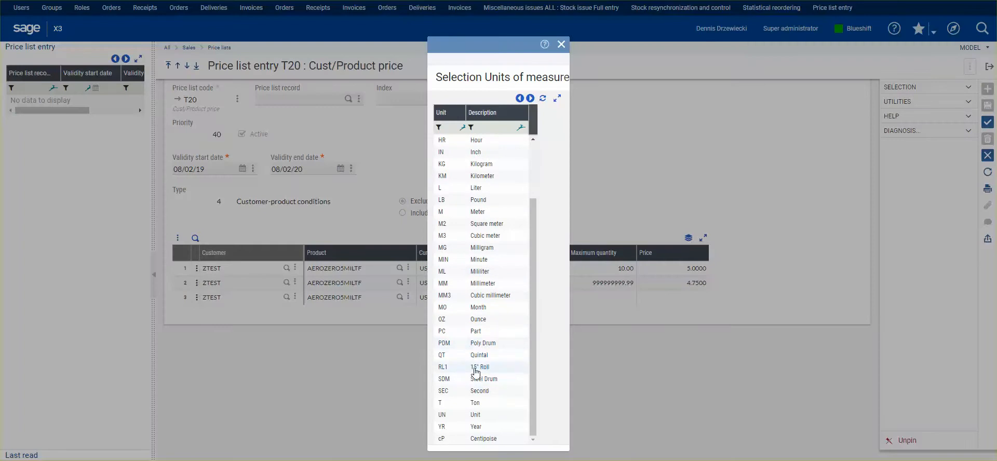
{"action": "left_click", "coordinate": [475, 368]}
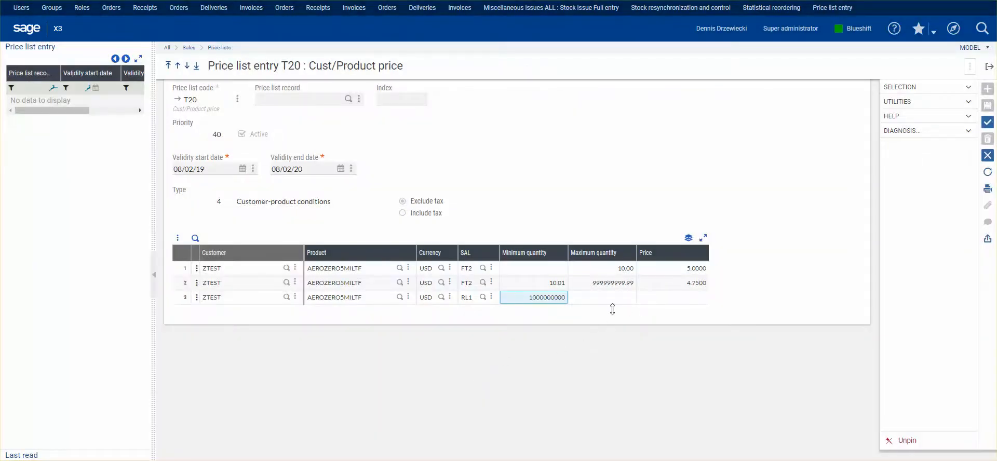
- Clear the third price line's minimum quantity, accept the default maximum and enter a price of 100
{"action": "double_click", "coordinate": [566, 297]}
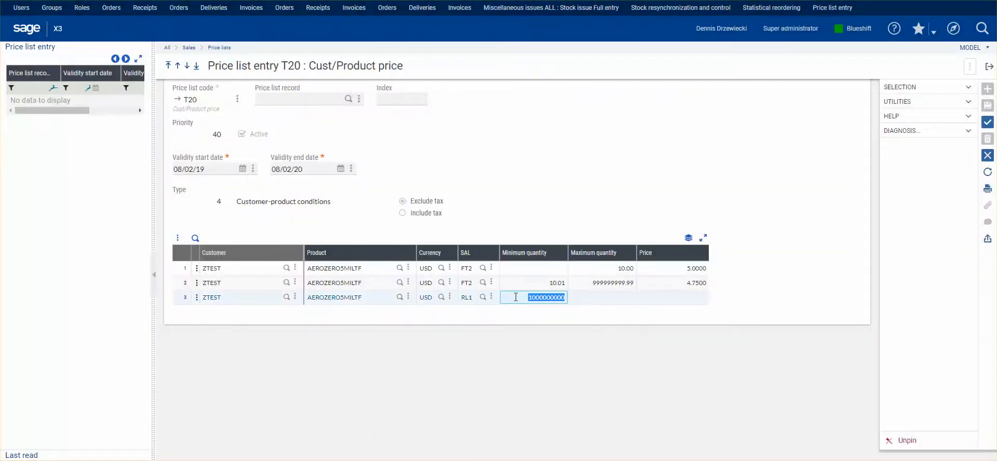
{"action": "key", "text": "BackSpace"}
{"action": "key", "text": "Tab"}
{"action": "key", "text": "Tab"}
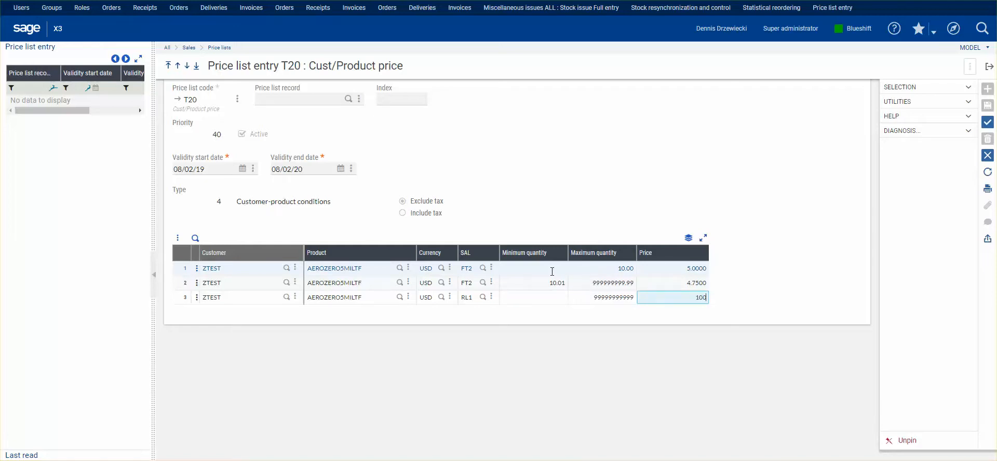
- Create the T20 price list record with the third line priced at 100, refresh the record list, and leave price list entry
{"action": "type", "text": "100"}
{"action": "left_click", "coordinate": [988, 122]}
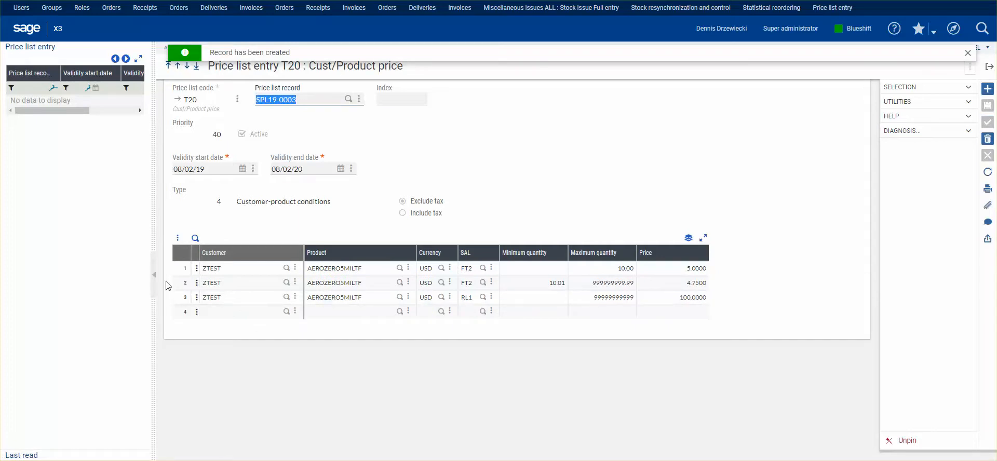
{"action": "left_click", "coordinate": [988, 172]}
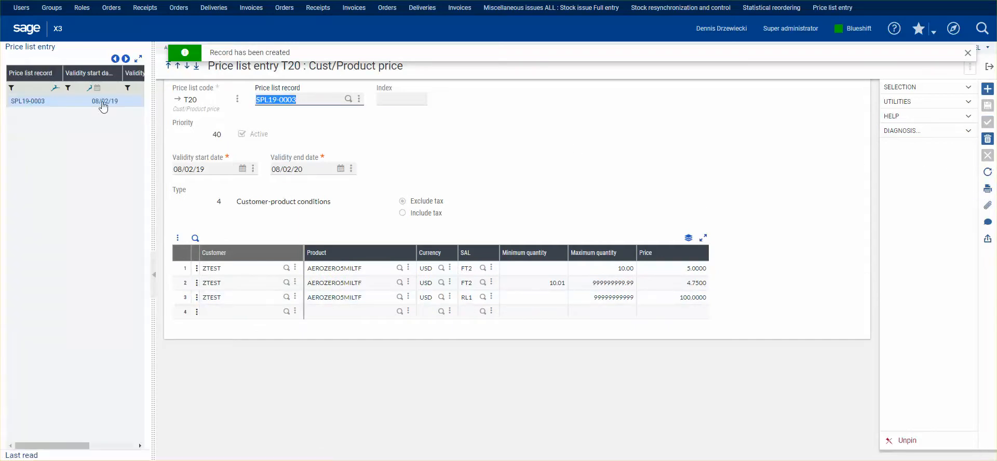
{"action": "left_click_drag", "start_coordinate": [154, 118], "coordinate": [164, 134]}
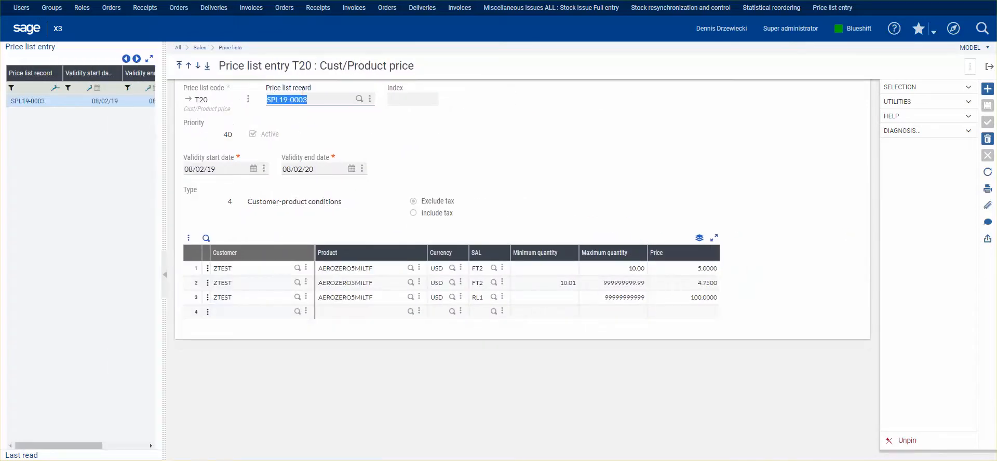
{"action": "left_click", "coordinate": [991, 67]}
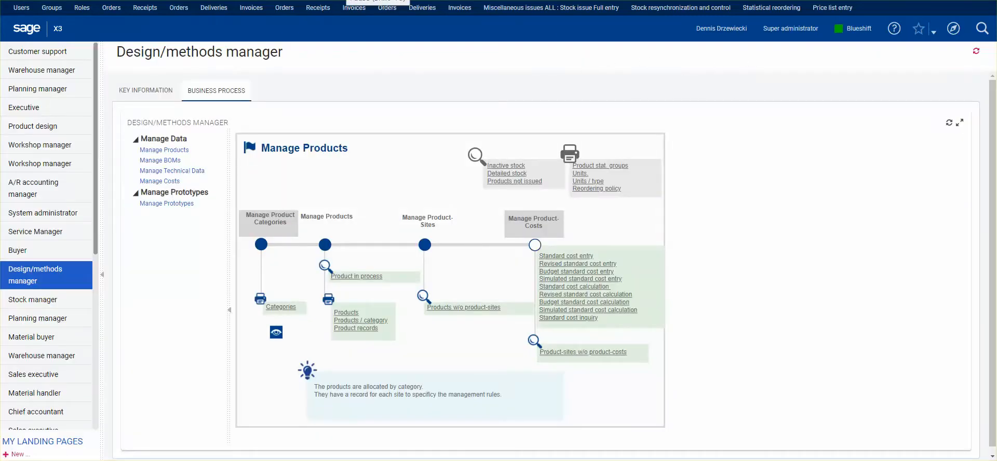
- Open price update definition T20UP and review its setup, processing type options and price modification line, keeping Copy record
{"action": "left_click", "coordinate": [954, 28]}
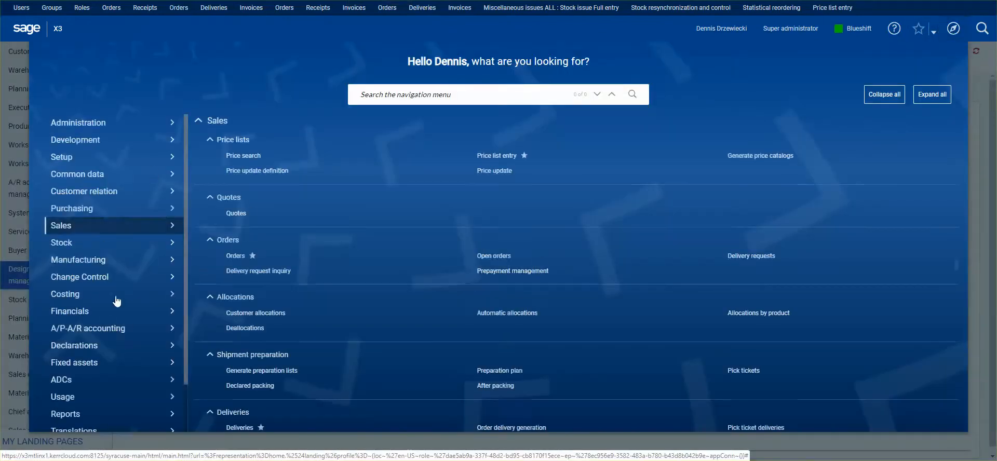
{"action": "left_click", "coordinate": [259, 172]}
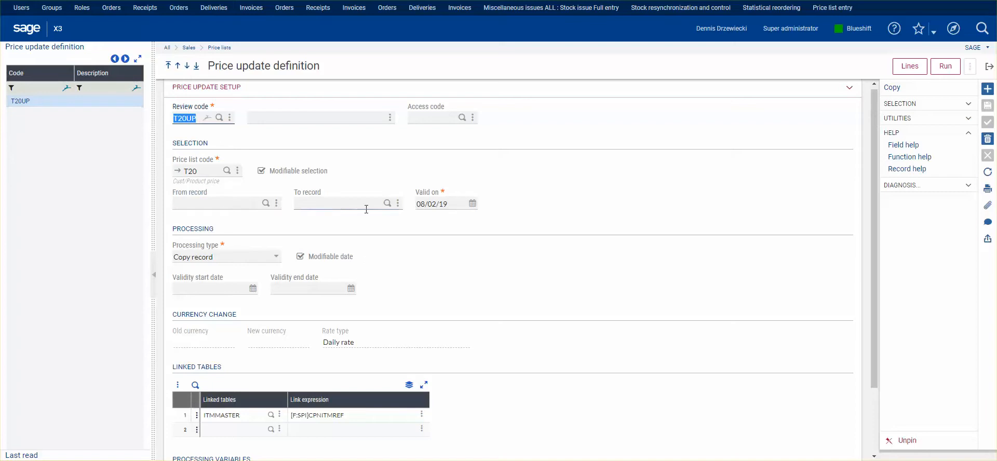
{"action": "scroll", "coordinate": [476, 307], "scroll_direction": "down", "scroll_amount": 3}
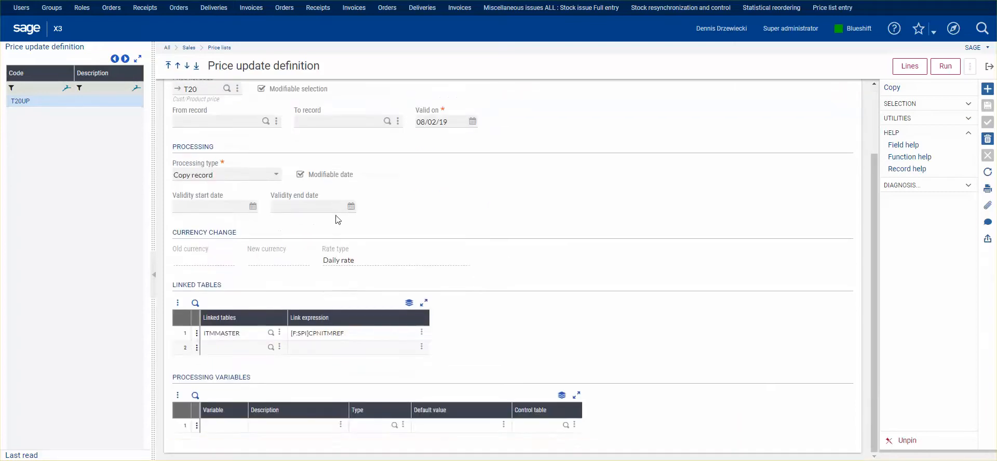
{"action": "left_click", "coordinate": [277, 179]}
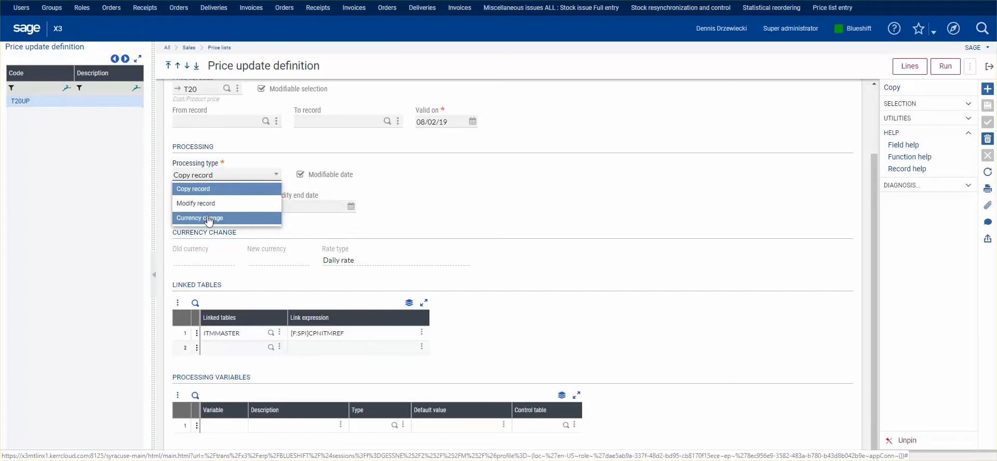
{"action": "left_click", "coordinate": [215, 190]}
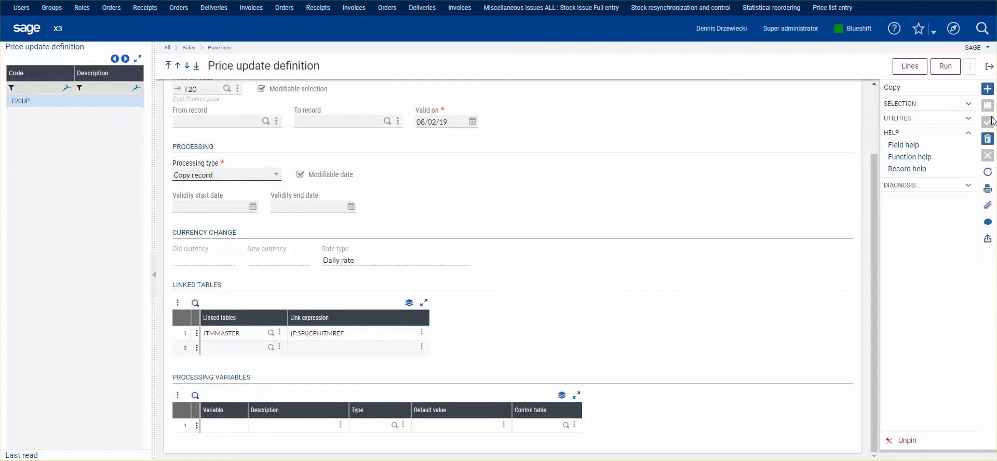
{"action": "left_click", "coordinate": [918, 69]}
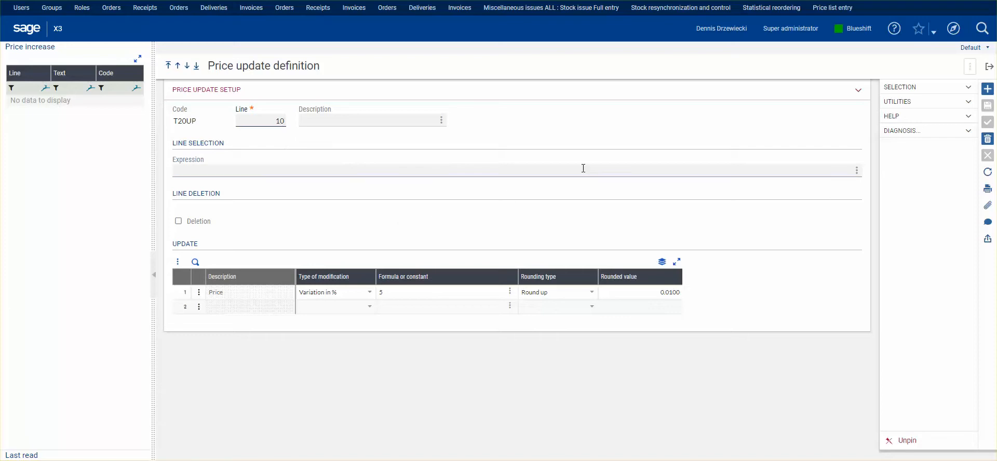
{"action": "left_click", "coordinate": [989, 66]}
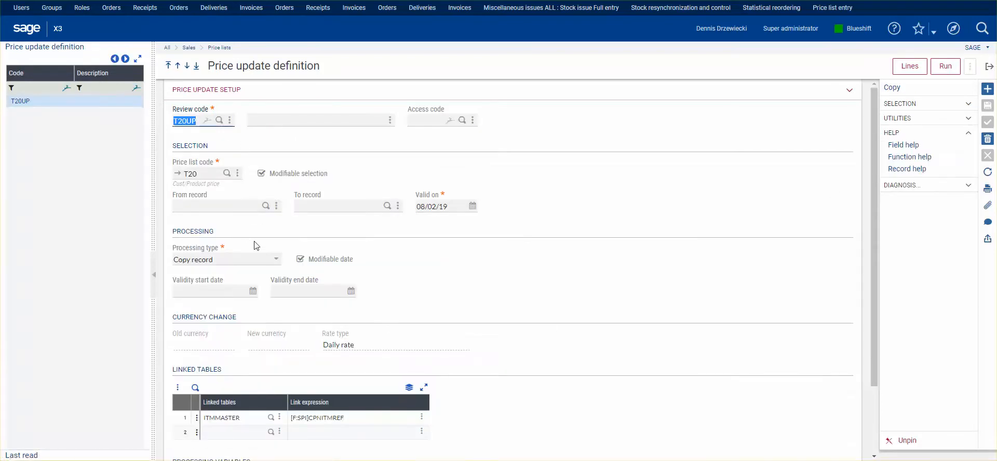
- Run a simulation of the T20UP price update with new start date 08/13/19 and new end date 08/31/19
{"action": "left_click", "coordinate": [946, 67]}
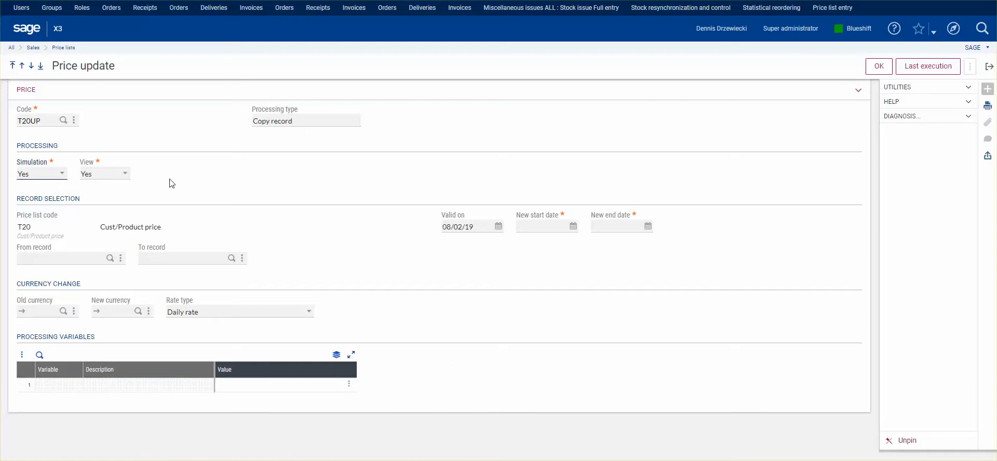
{"action": "left_click", "coordinate": [574, 226]}
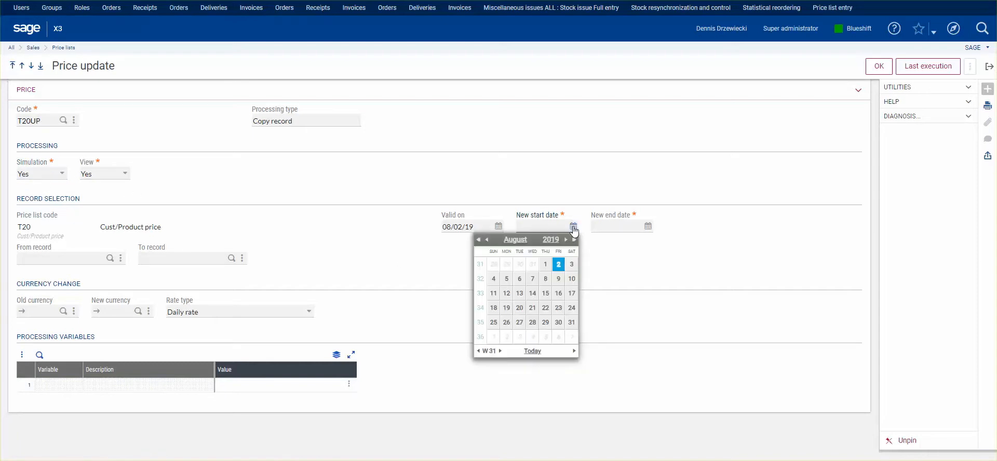
{"action": "left_click", "coordinate": [520, 294]}
{"action": "left_click", "coordinate": [648, 226]}
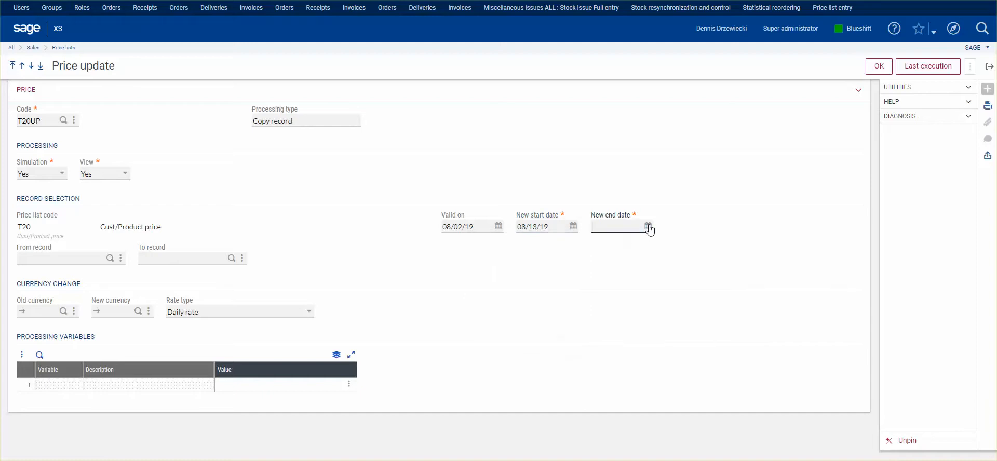
{"action": "left_click", "coordinate": [649, 227]}
{"action": "left_click", "coordinate": [646, 325]}
{"action": "left_click", "coordinate": [879, 66]}
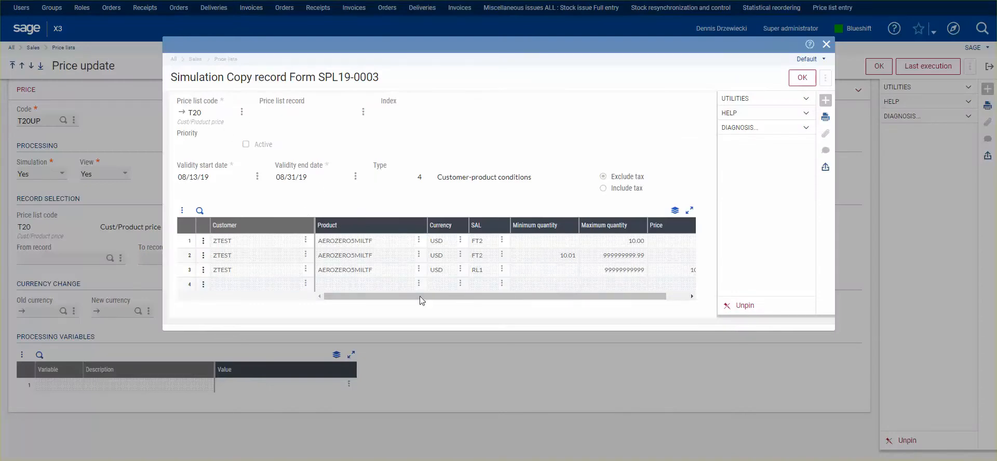
- Check the simulated prices, accept the simulation, and close its log and the price update definition
{"action": "left_click_drag", "start_coordinate": [410, 294], "coordinate": [536, 303]}
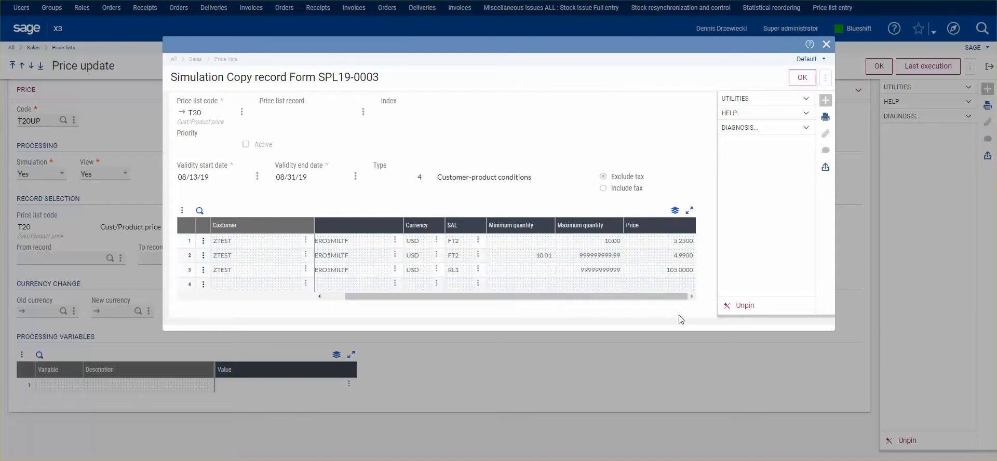
{"action": "left_click", "coordinate": [803, 77]}
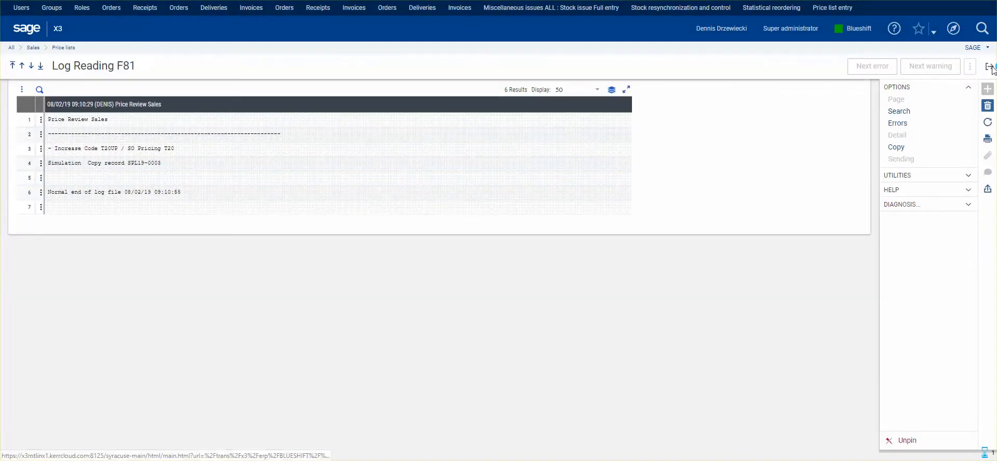
{"action": "left_click", "coordinate": [991, 66]}
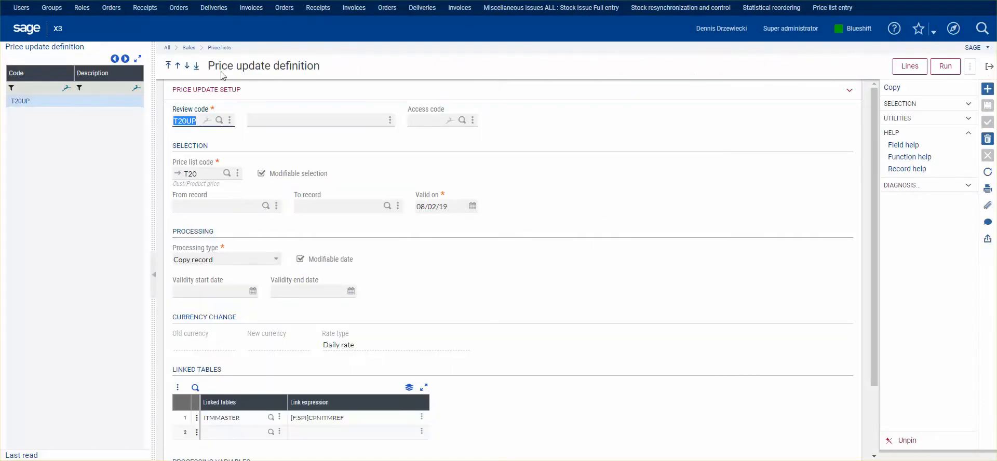
{"action": "left_click", "coordinate": [990, 68]}
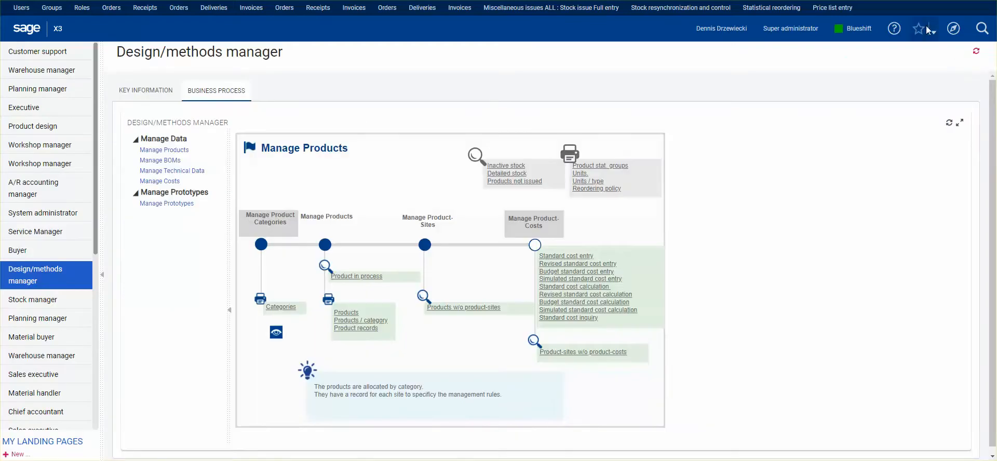
- Open the sales Price update function, select code T20UP, keep Simulation at No and set View to Yes
{"action": "left_click", "coordinate": [954, 28]}
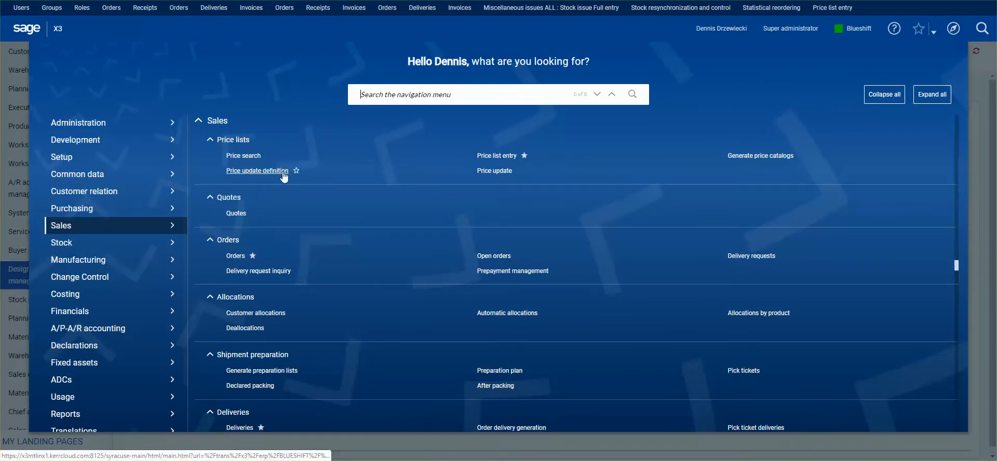
{"action": "left_click", "coordinate": [494, 177]}
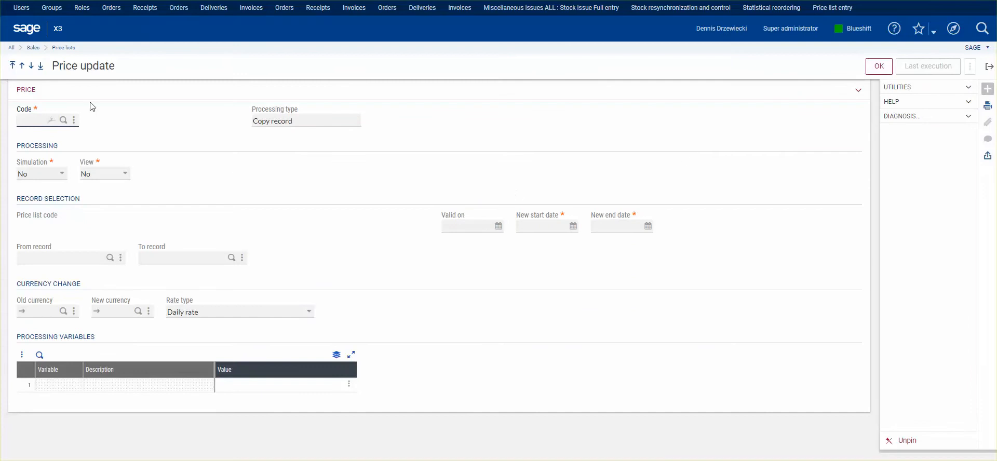
{"action": "left_click", "coordinate": [63, 120]}
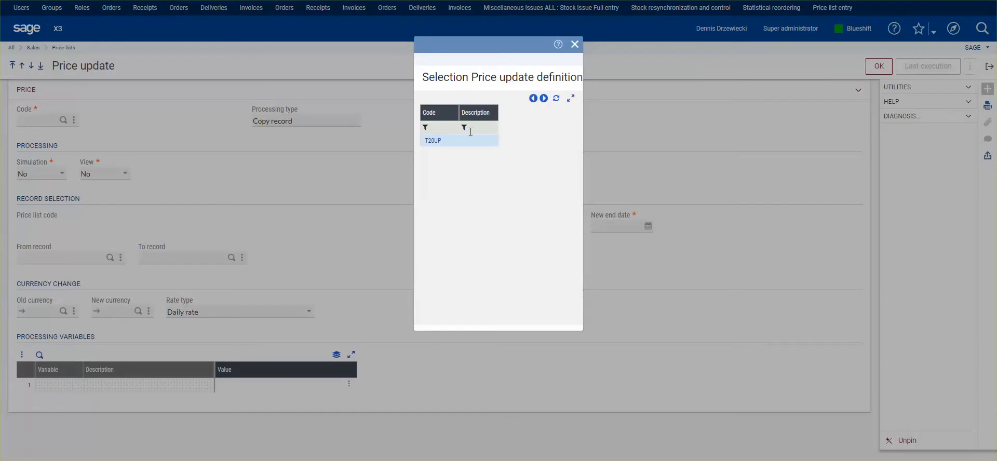
{"action": "left_click", "coordinate": [433, 140]}
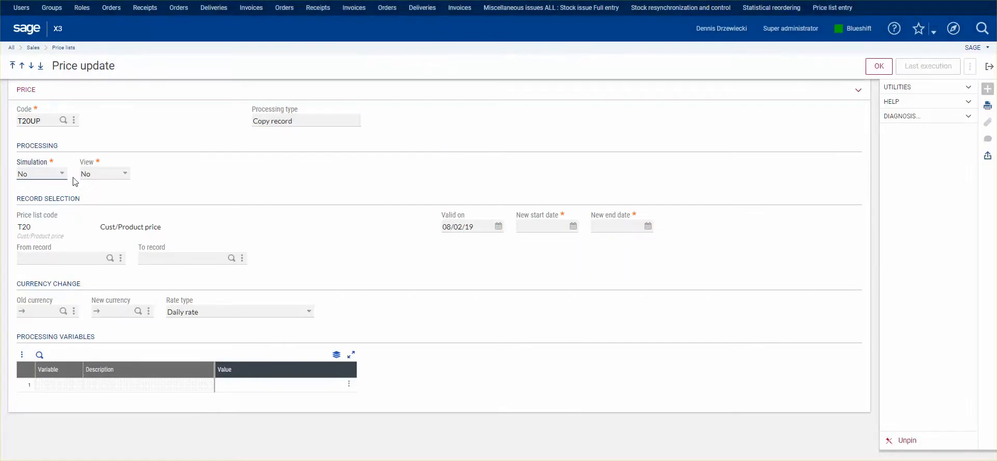
{"action": "left_click", "coordinate": [124, 176]}
{"action": "left_click", "coordinate": [108, 204]}
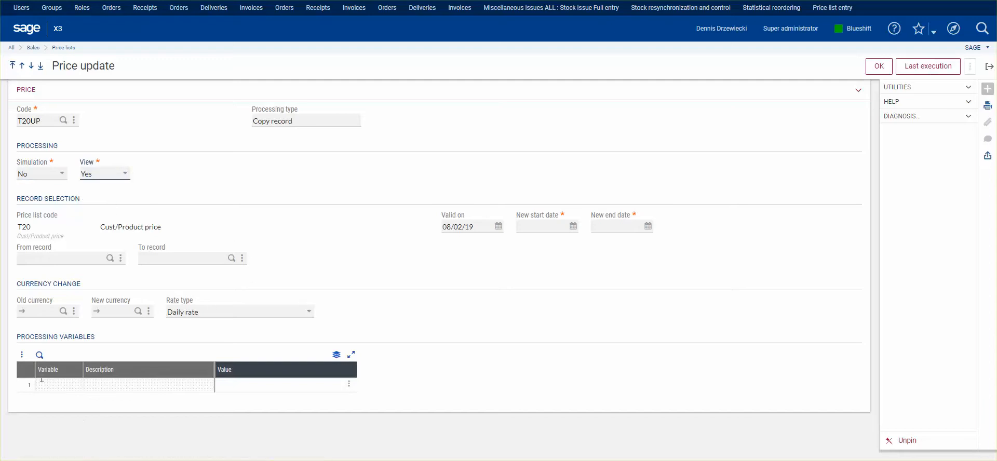
{"action": "left_click", "coordinate": [879, 67]}
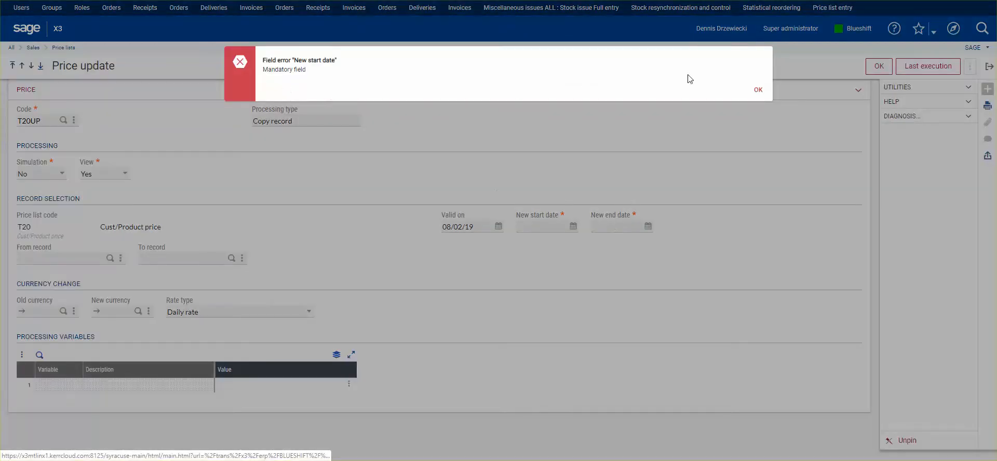
{"action": "left_click", "coordinate": [758, 89]}
- Run the T20UP price update with new start date 08/15/19 and new end date 08/31/19
{"action": "left_click", "coordinate": [573, 227]}
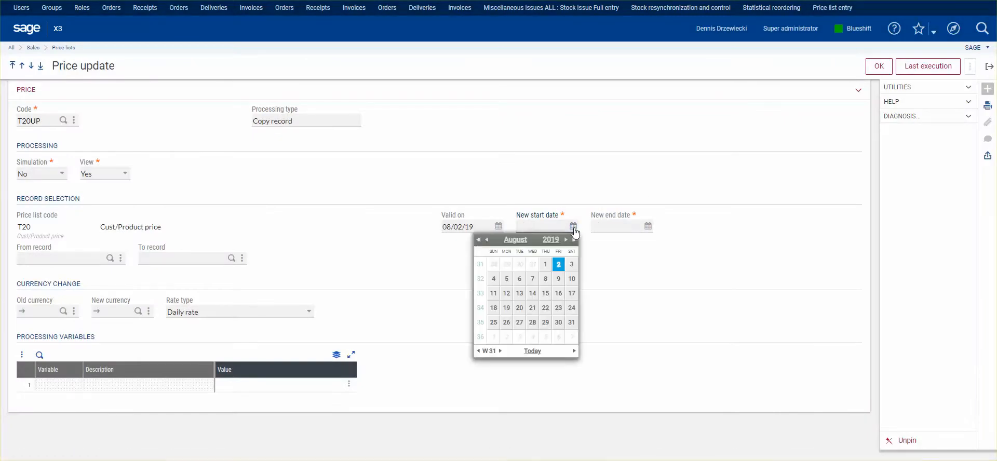
{"action": "left_click", "coordinate": [543, 296]}
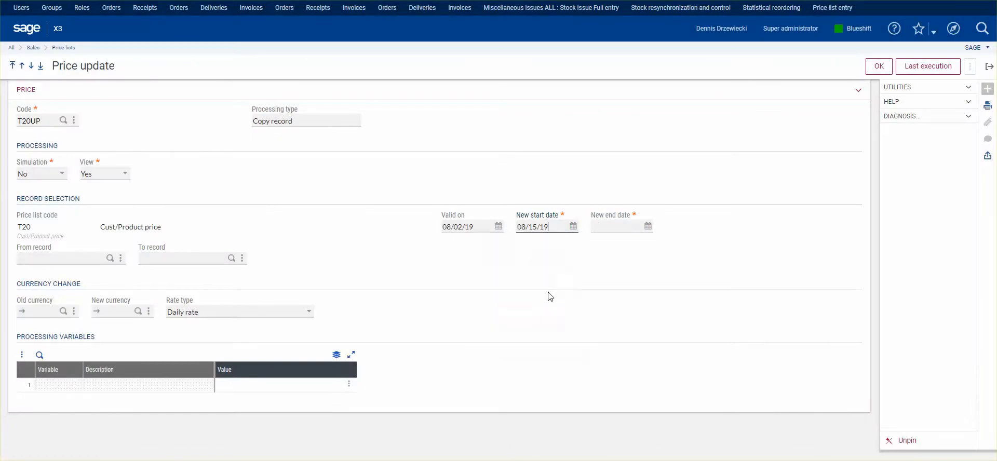
{"action": "left_click", "coordinate": [648, 228]}
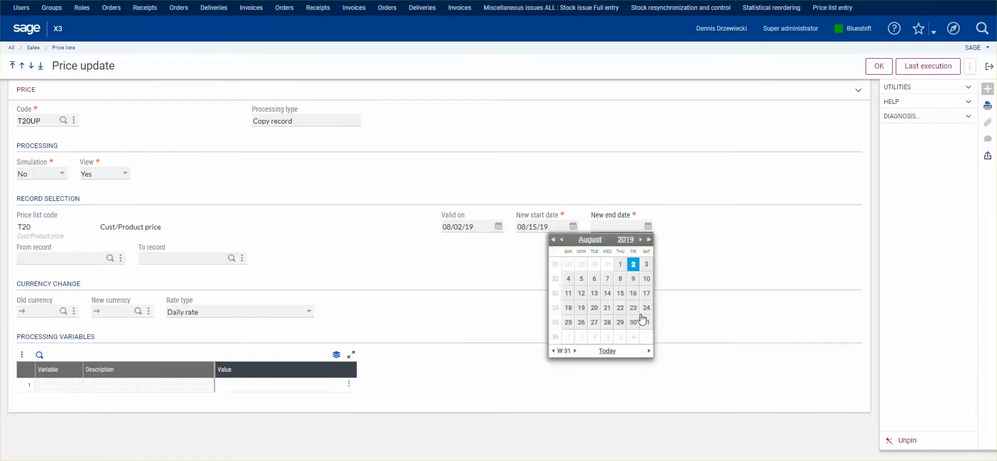
{"action": "left_click", "coordinate": [646, 323]}
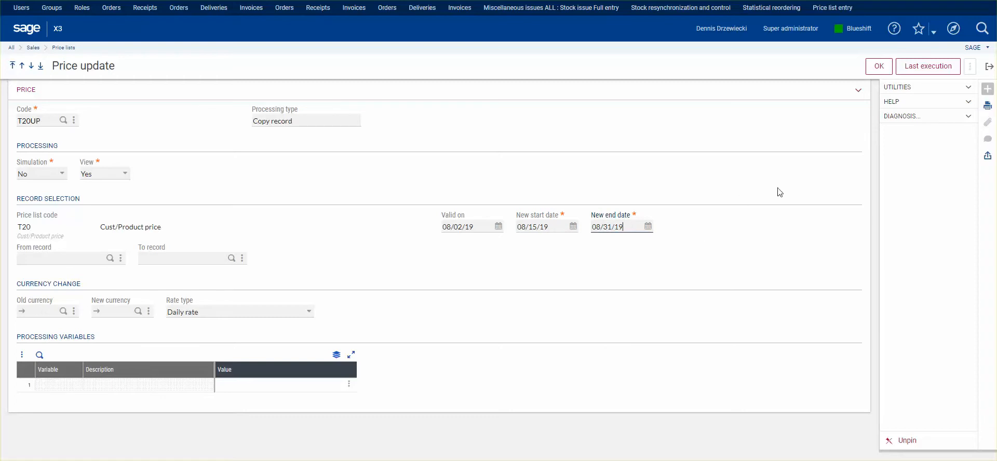
{"action": "left_click", "coordinate": [882, 66]}
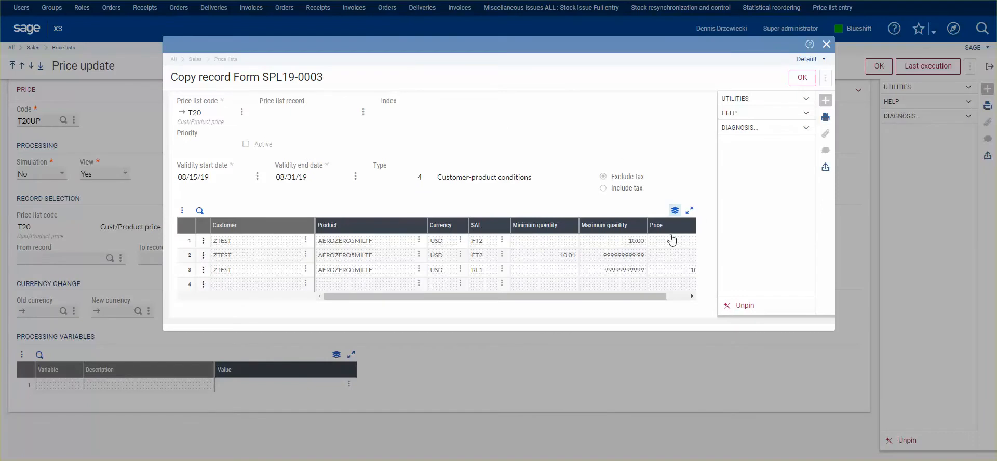
- Review and accept the copied record's updated prices, check the last execution details, and leave Price update to view its log
{"action": "left_click_drag", "start_coordinate": [532, 295], "coordinate": [643, 302]}
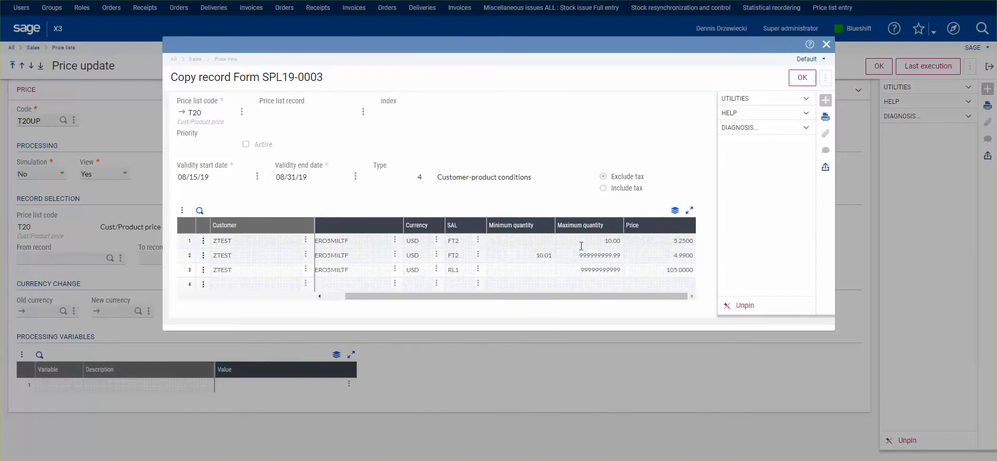
{"action": "left_click", "coordinate": [803, 77]}
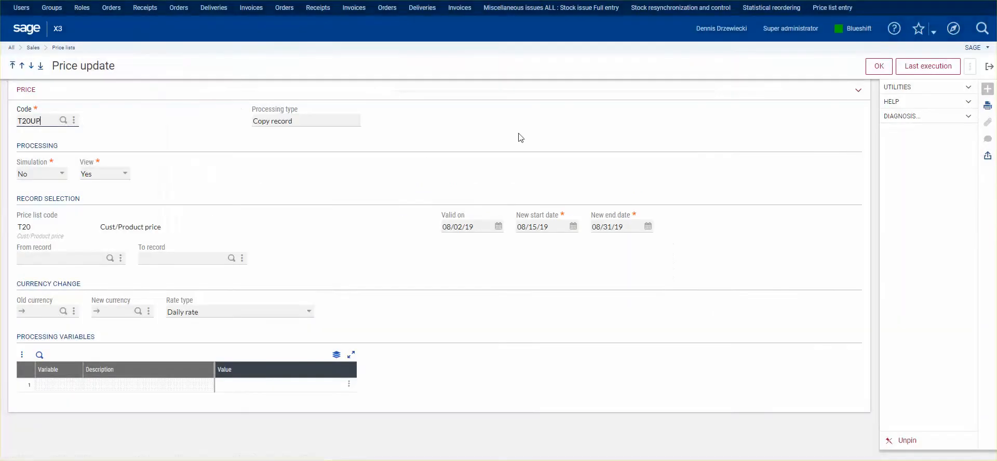
{"action": "left_click", "coordinate": [935, 68]}
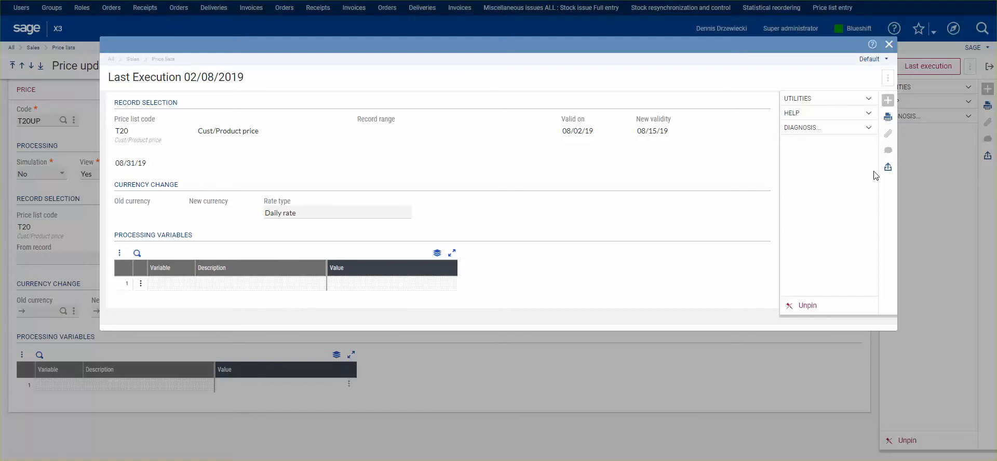
{"action": "left_click", "coordinate": [889, 44]}
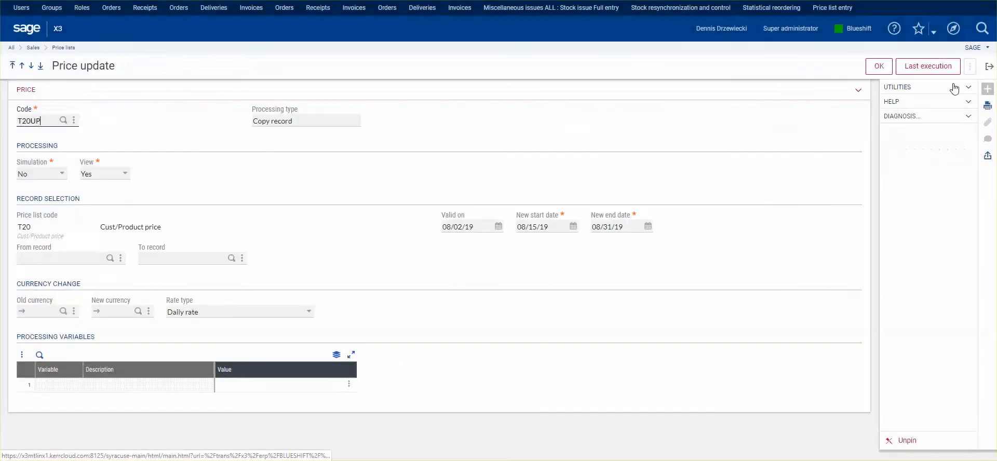
{"action": "left_click", "coordinate": [990, 66]}
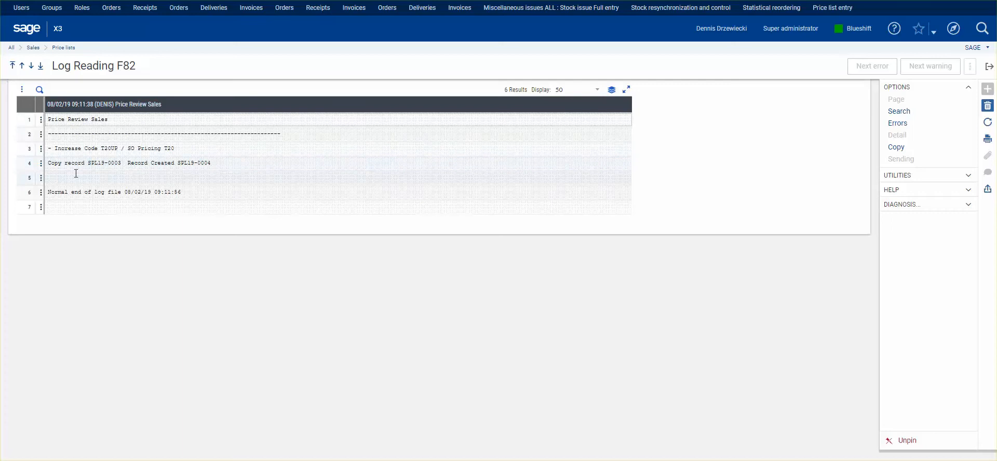
- Check the copied-record line in the price update log, then open Price list entry with the T20 Cust/Product price transaction
{"action": "left_click", "coordinate": [222, 164]}
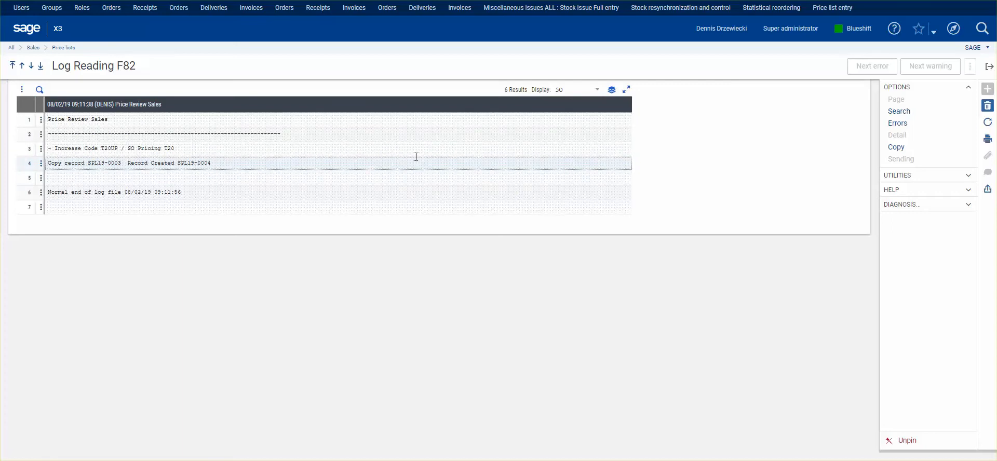
{"action": "left_click", "coordinate": [990, 67]}
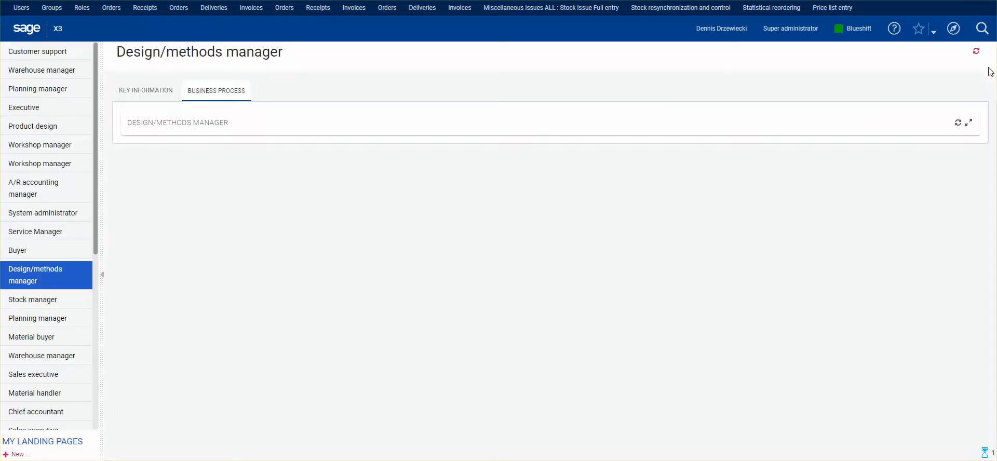
{"action": "left_click", "coordinate": [955, 29]}
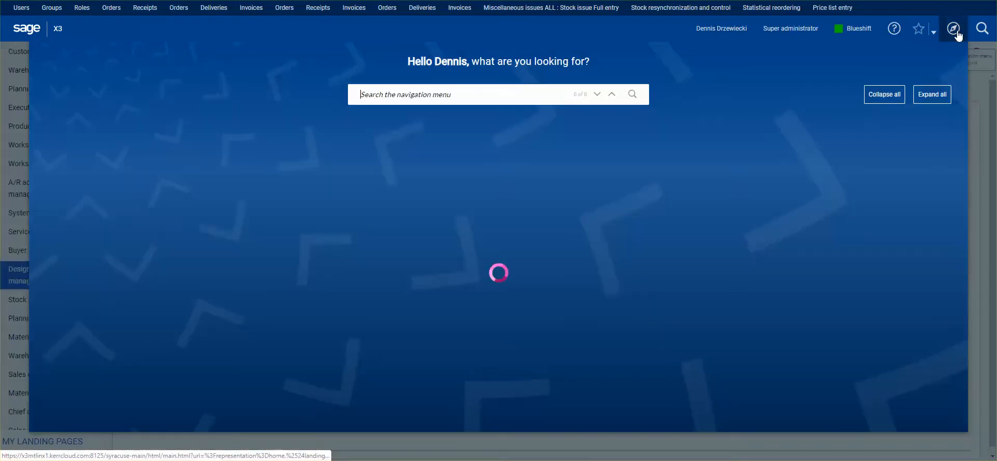
{"action": "left_click", "coordinate": [836, 9]}
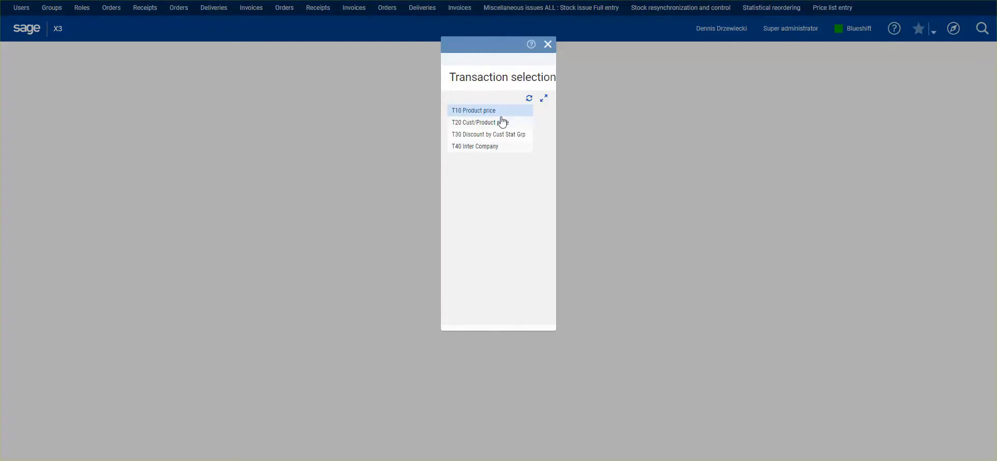
{"action": "left_click", "coordinate": [502, 122]}
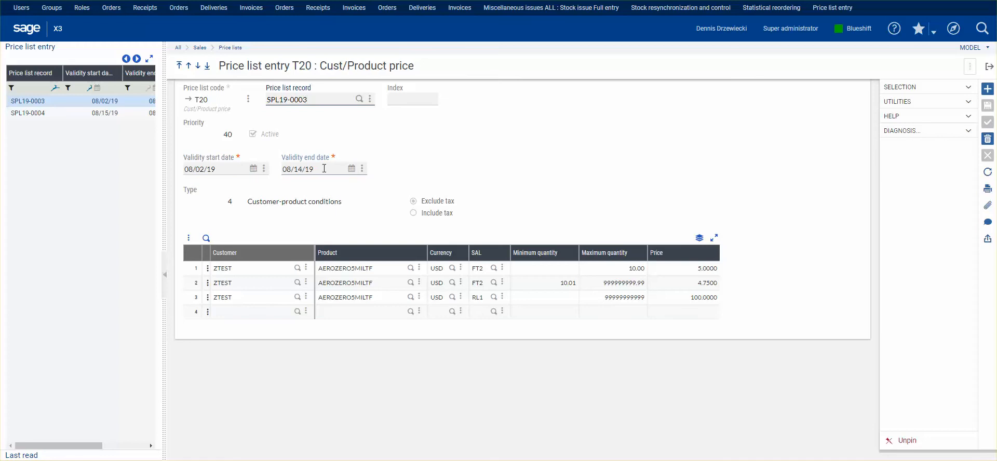
- Compare the validity dates and prices of price list records SPL19-0003 and SPL19-0004, switching between the two
{"action": "left_click", "coordinate": [112, 120]}
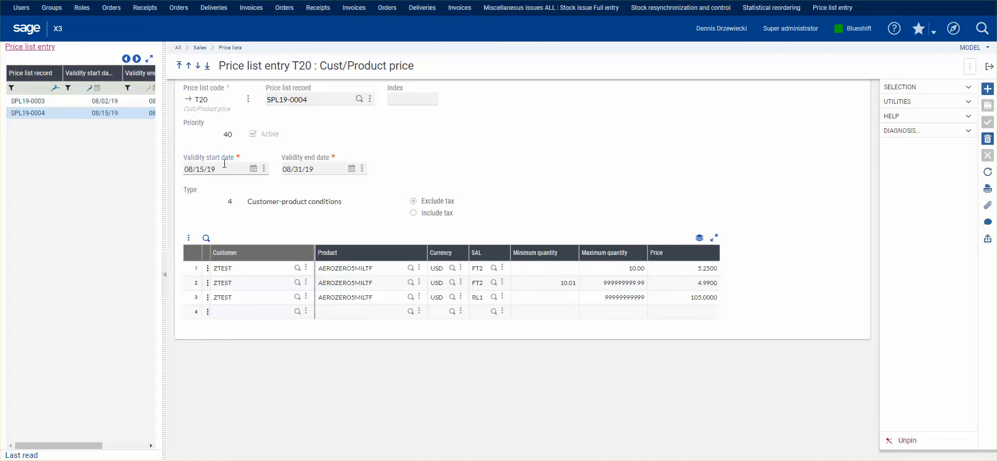
{"action": "left_click", "coordinate": [130, 102]}
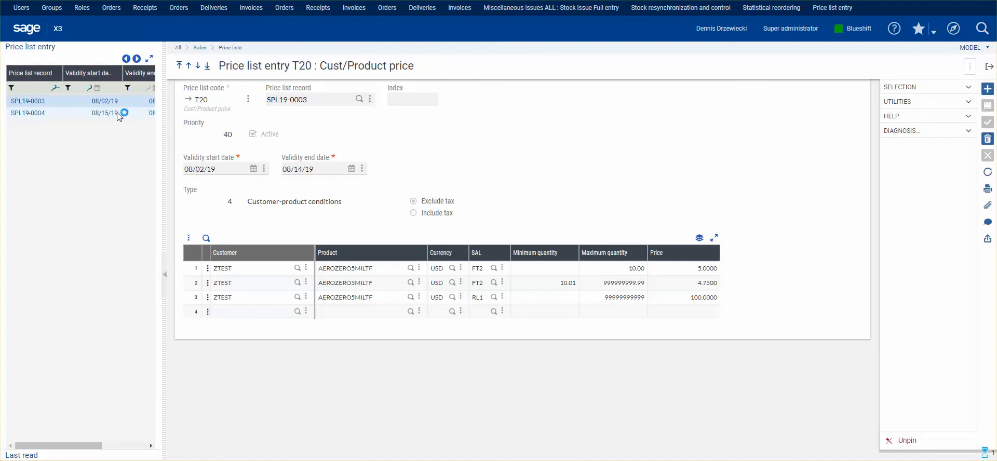
{"action": "left_click", "coordinate": [118, 115]}
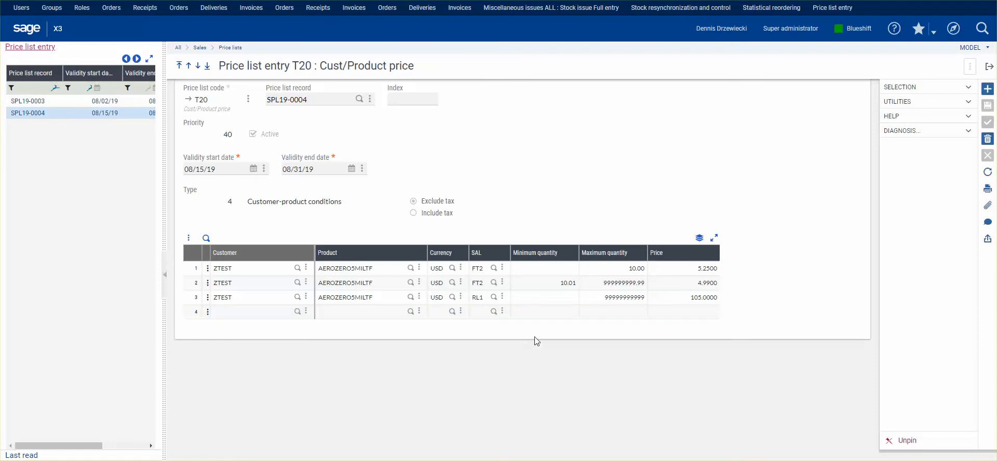
{"action": "left_click", "coordinate": [95, 102]}
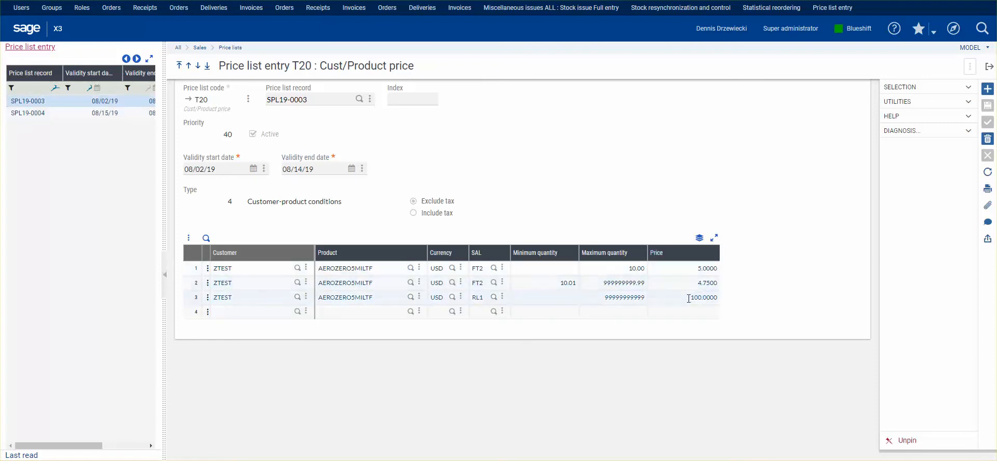
{"action": "left_click", "coordinate": [125, 114]}
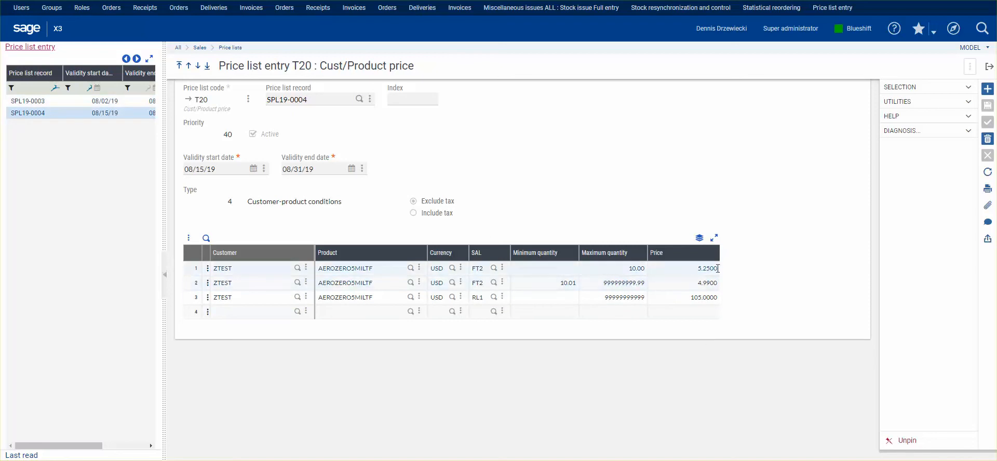